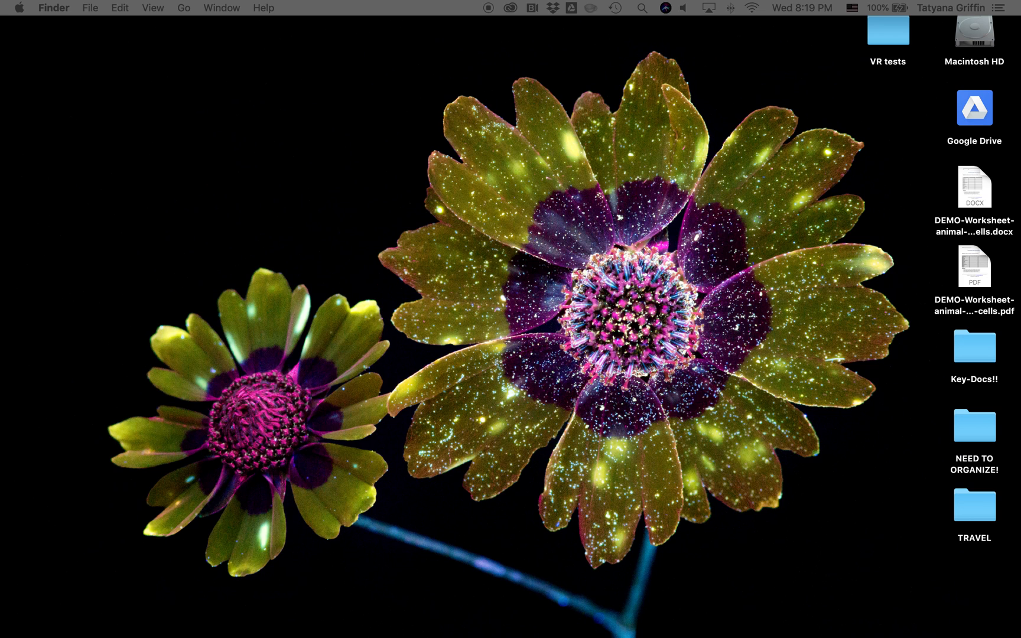
- Search the web for "zoom scheduler chrome" and open the Zoom Scheduler page in the Chrome Web Store
drag(1020, 32, 402, 75)
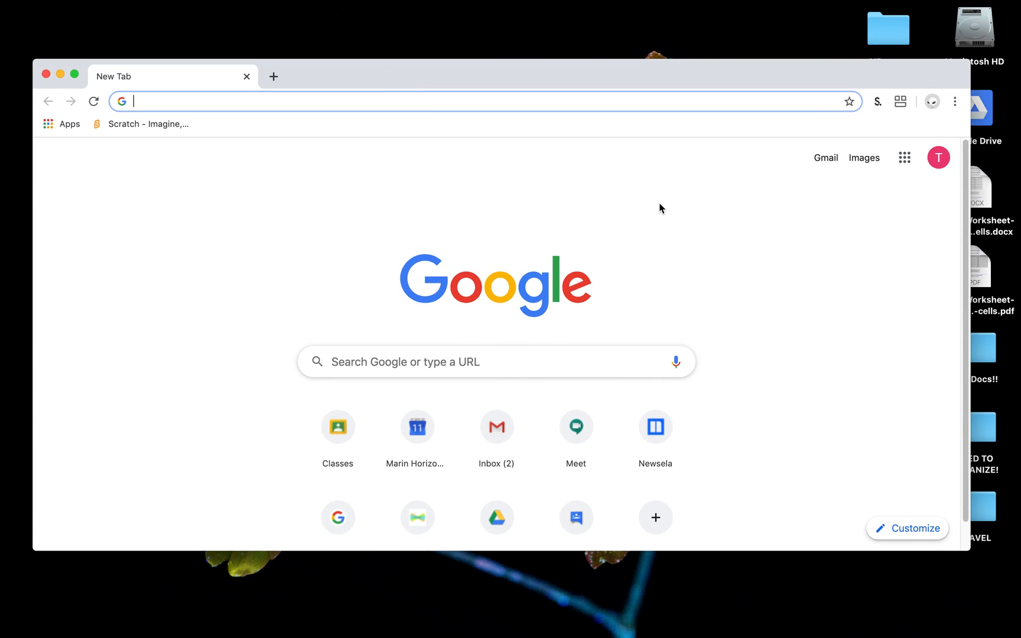
text(zoom scheduler chrome)
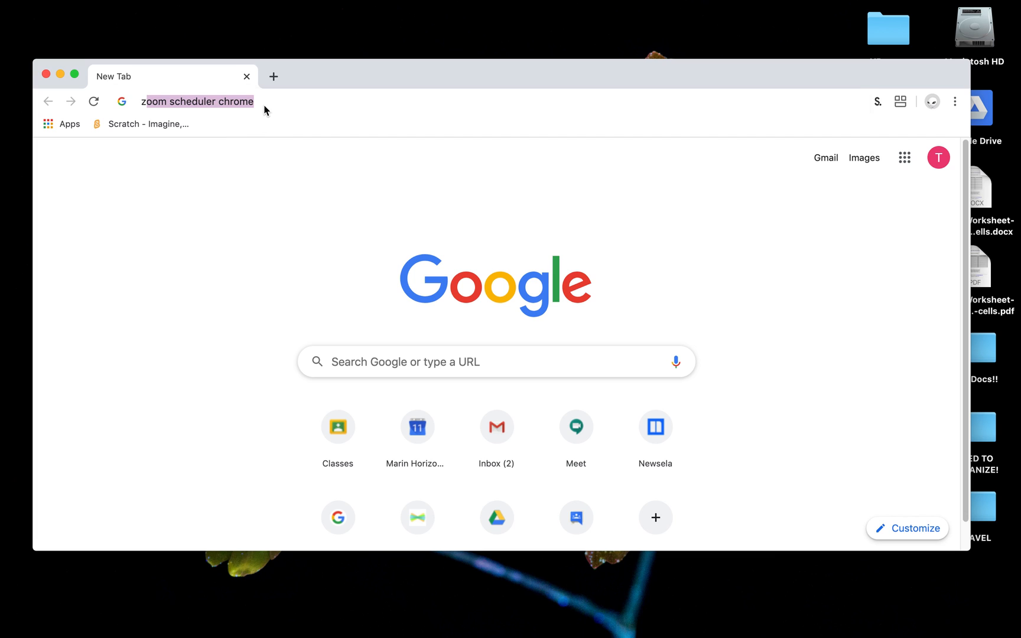
key(Return)
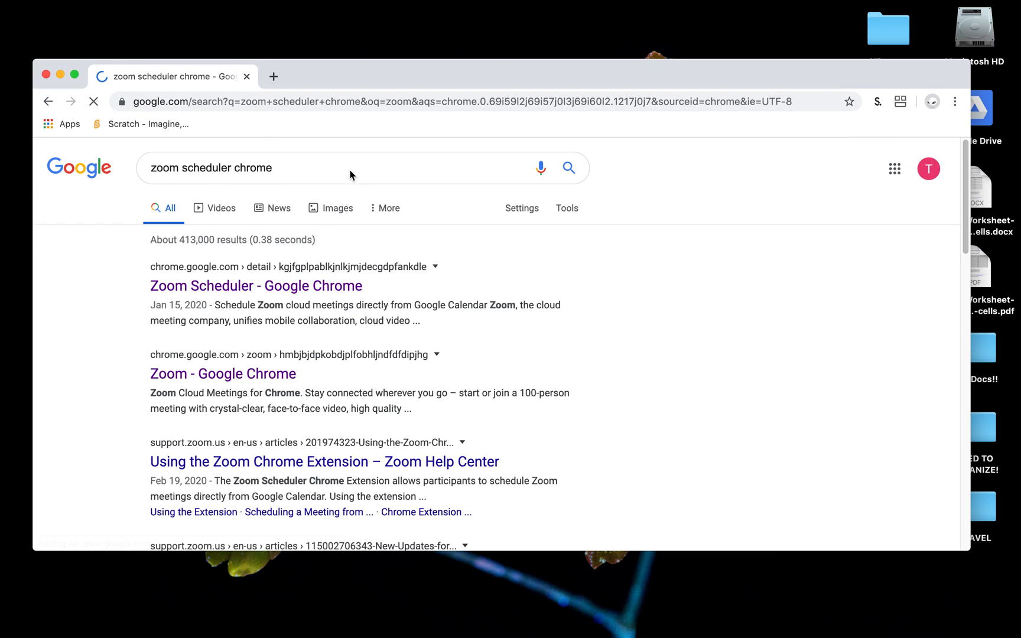
click(318, 308)
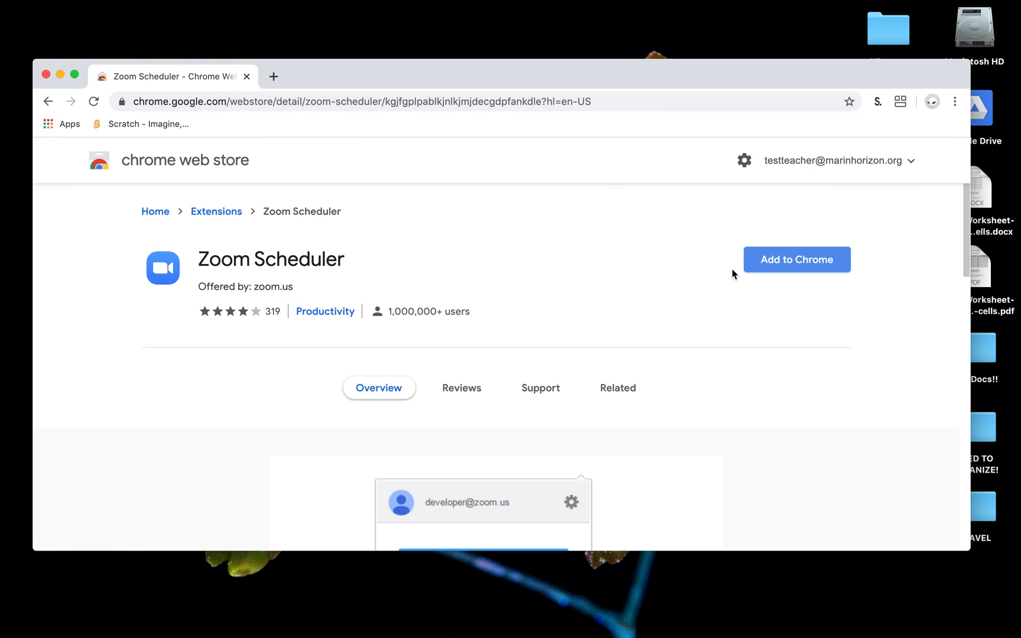
- Add the Zoom Scheduler extension to Chrome and dismiss the installation notice
click(799, 261)
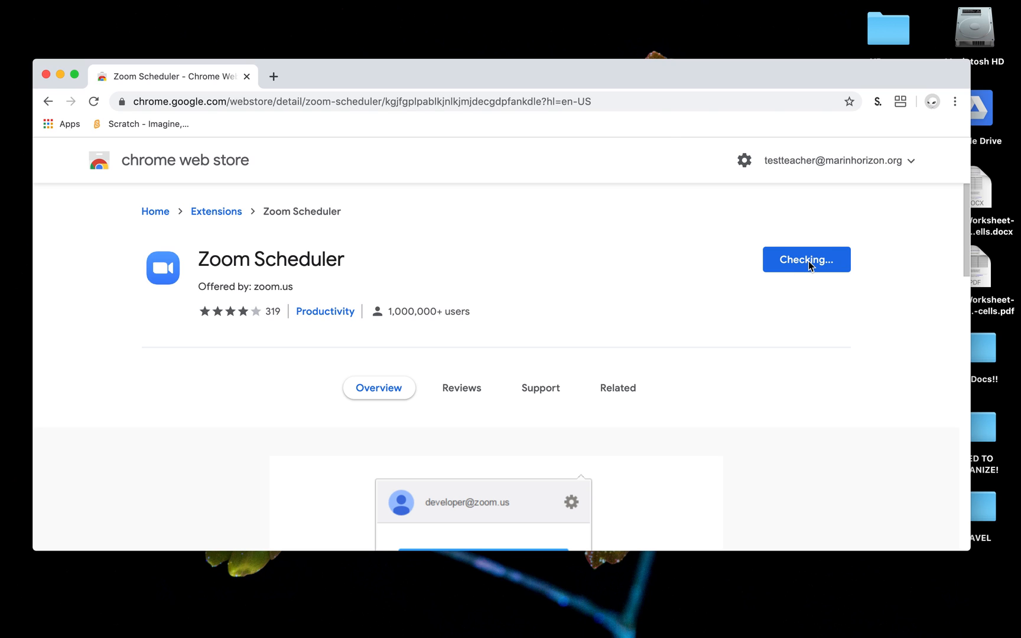
click(622, 234)
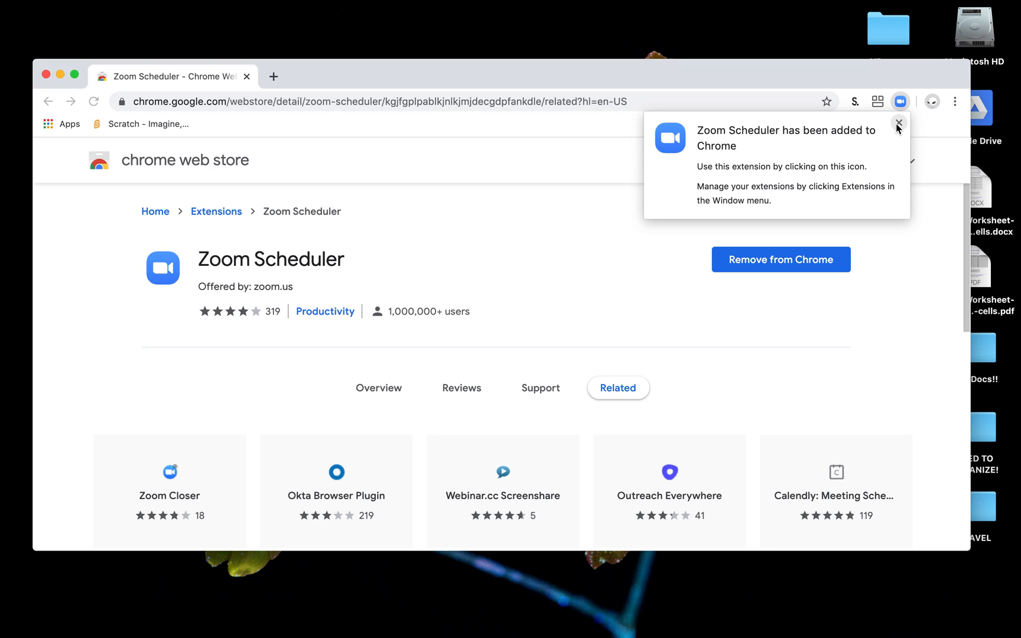
click(899, 124)
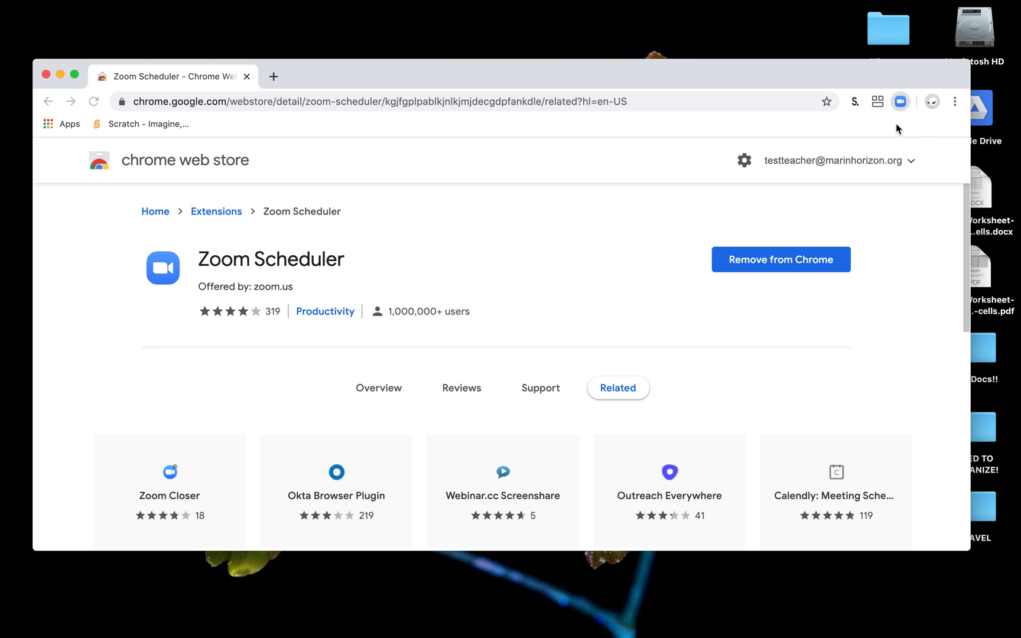
- Open Google Calendar in a new tab and create a new event titled "Tech Arts"
click(274, 76)
text(google)
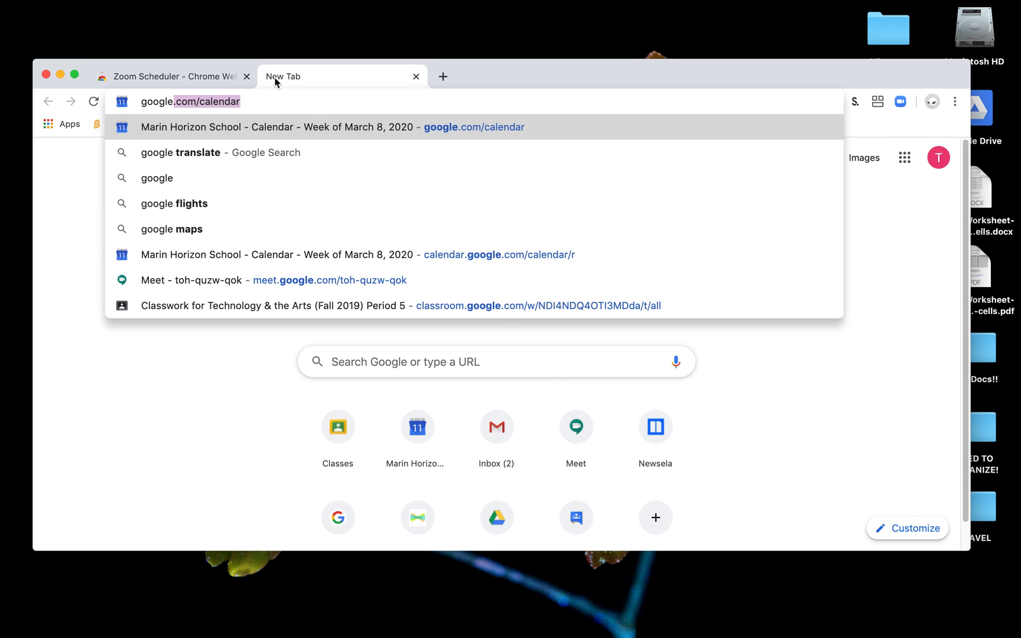
key(Return)
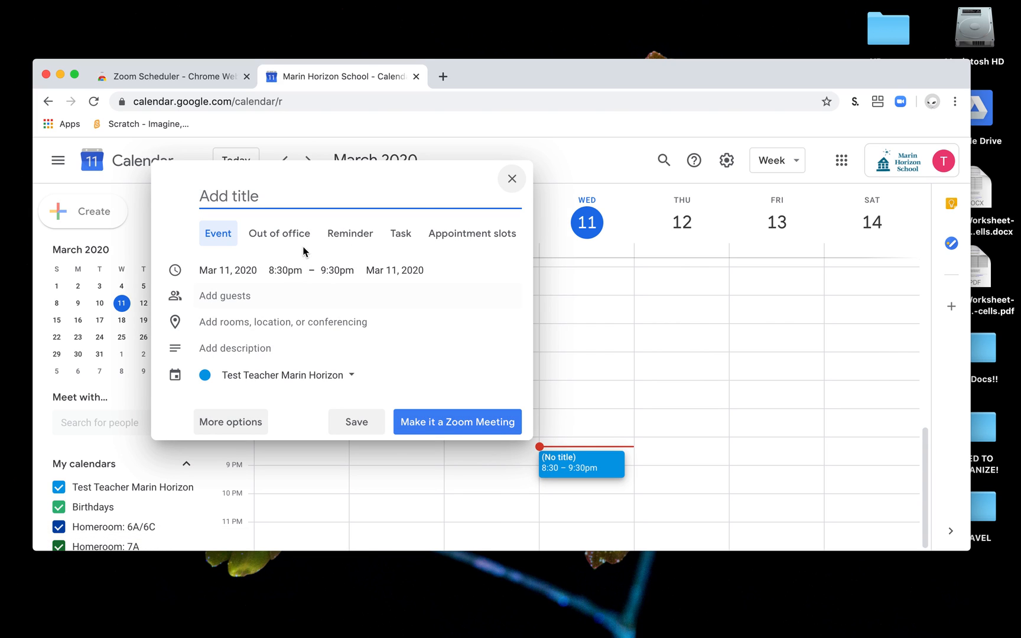
text(Tech Arts)
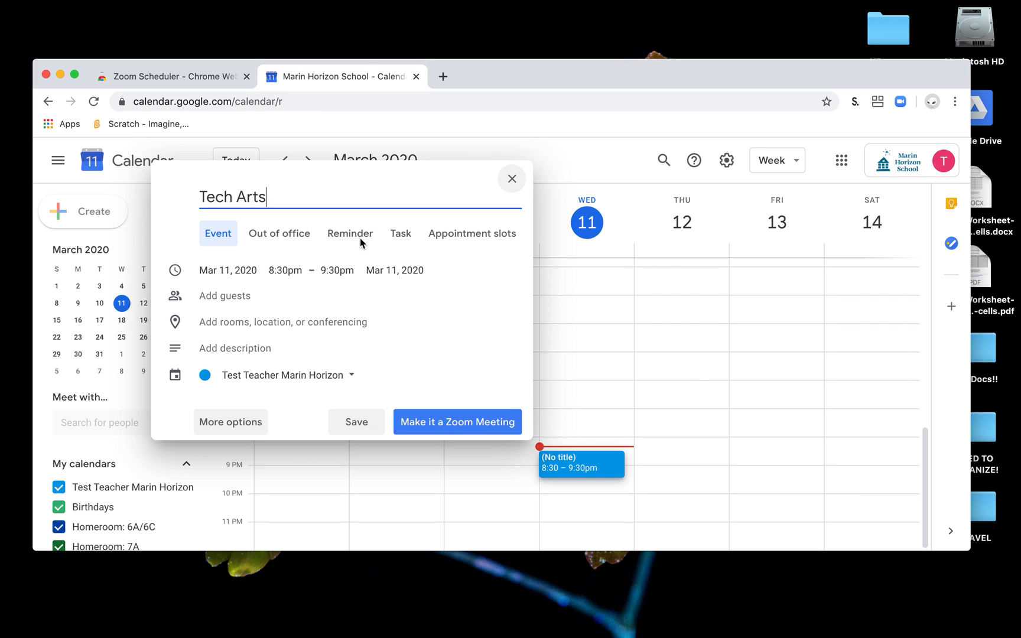
- Set the Tech Arts event's date to March 12, 2020
click(285, 270)
click(241, 274)
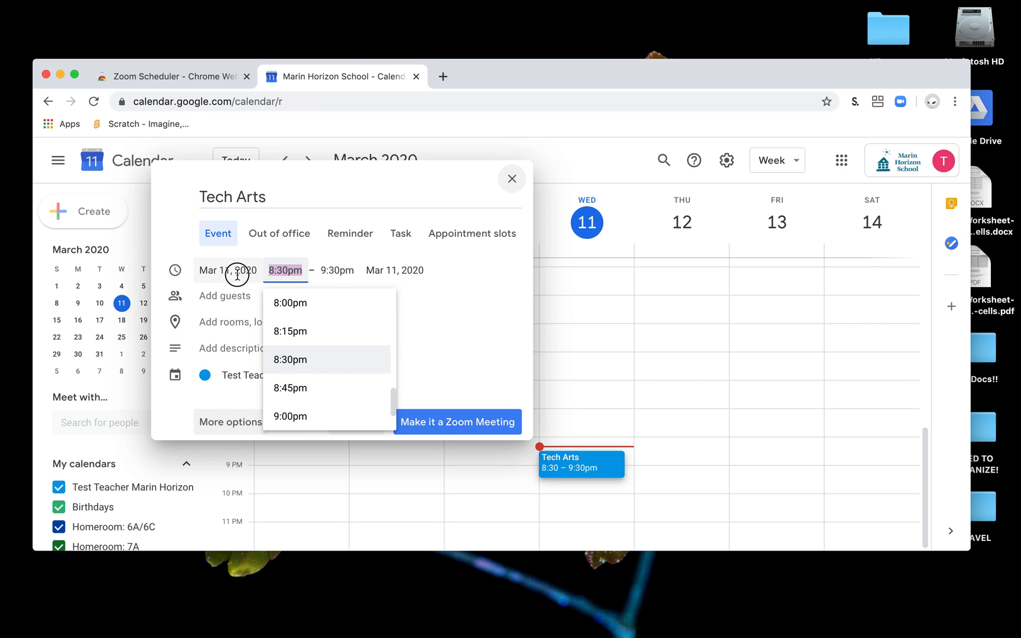
click(319, 353)
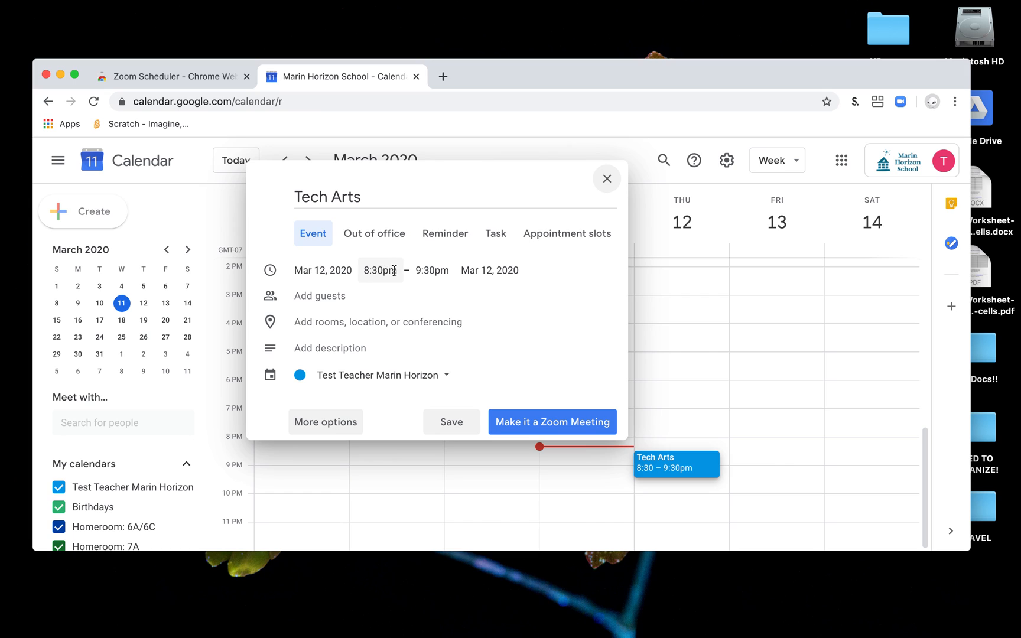
- Set the Tech Arts event's start time to 1:15pm
click(389, 274)
scroll(412, 364, down, 10)
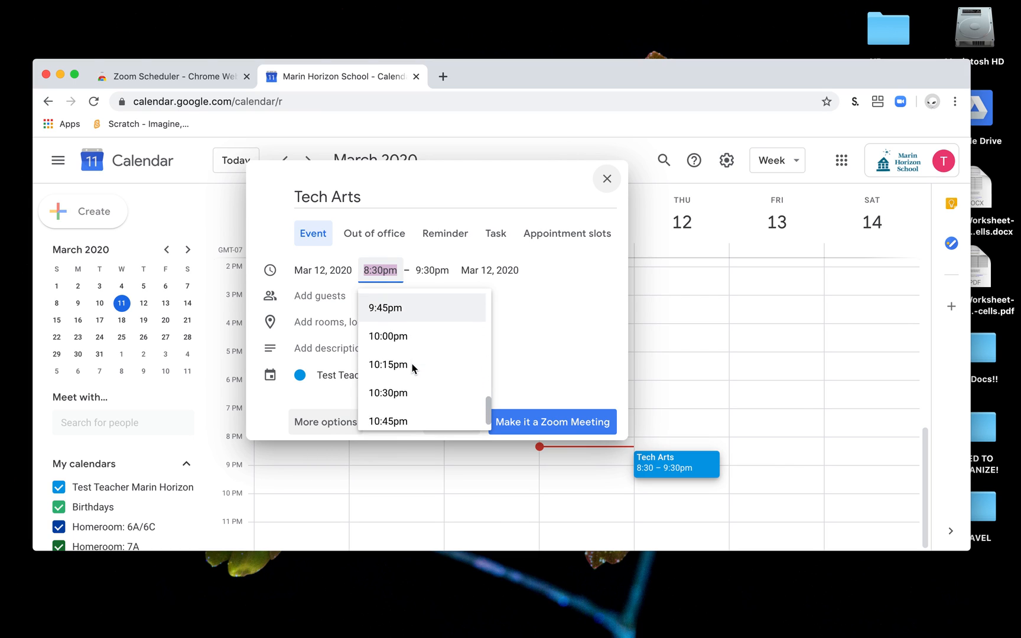
scroll(412, 364, up, 5)
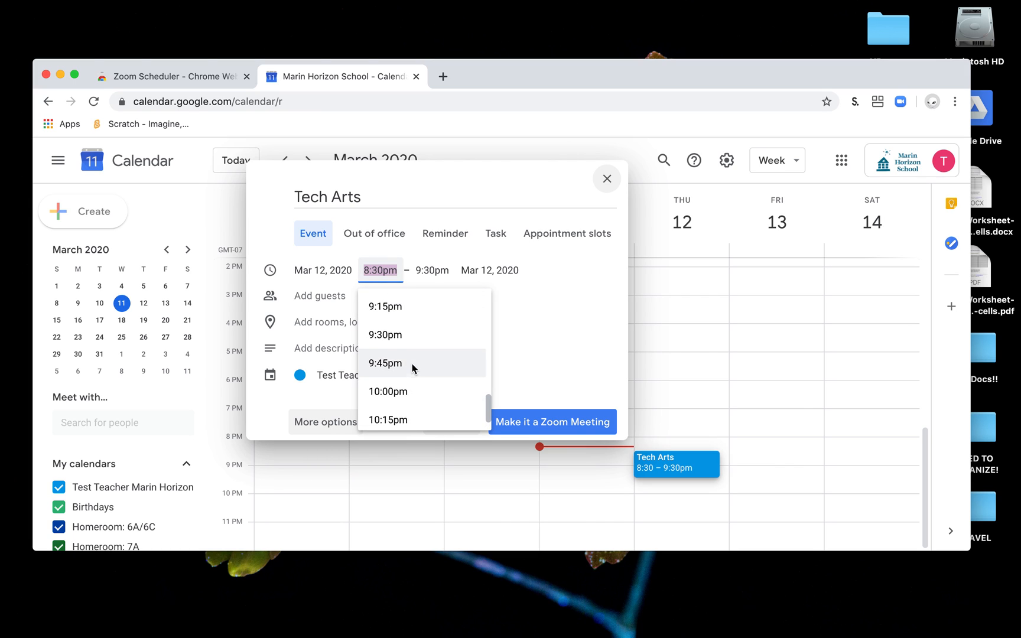
scroll(412, 364, up, 6)
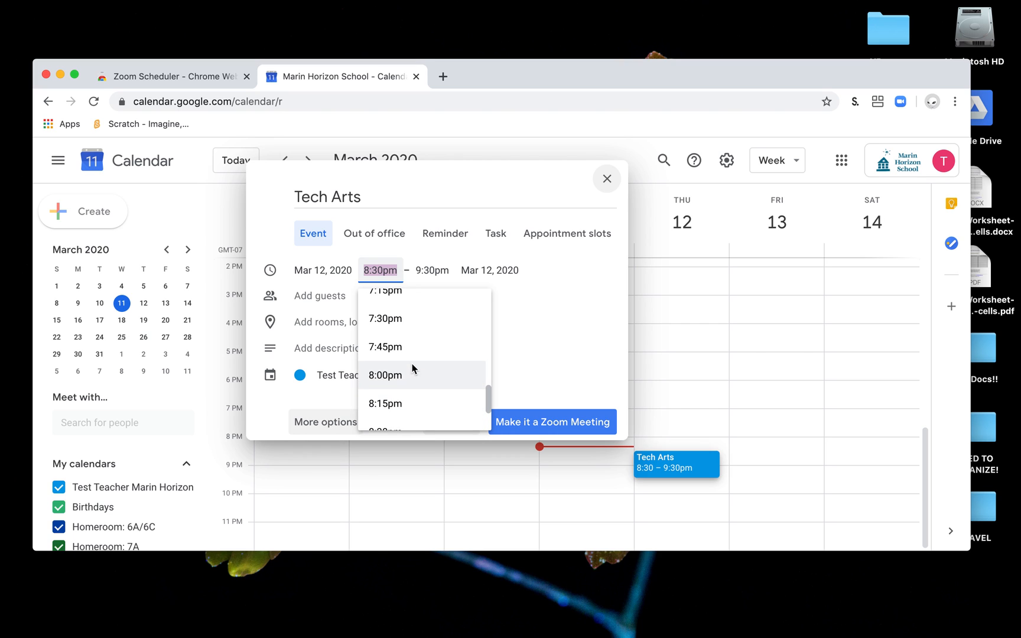
scroll(412, 368, up, 2)
drag(488, 383, 497, 359)
click(452, 416)
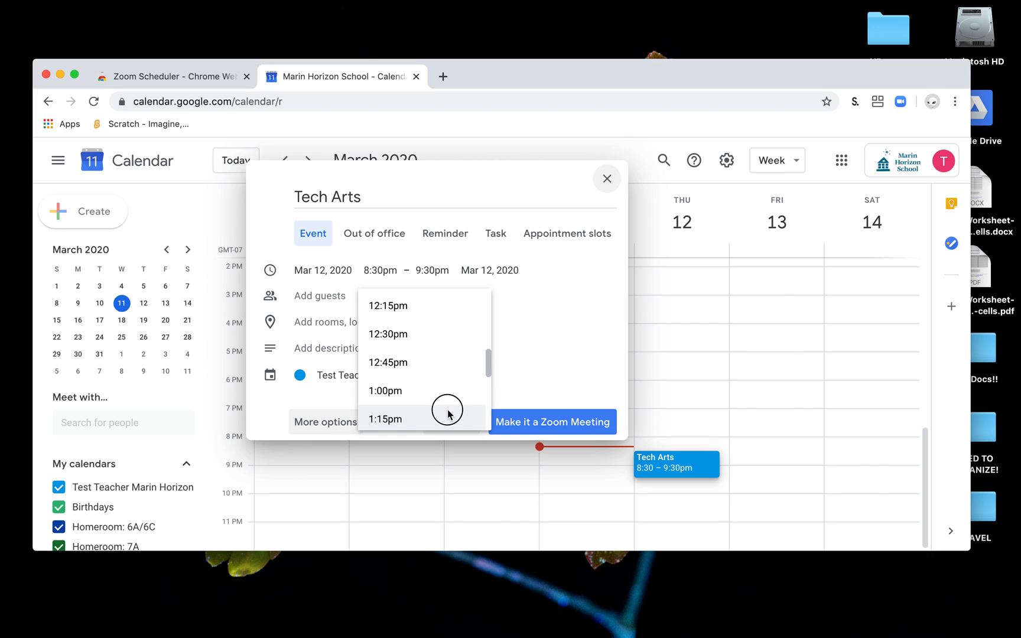
- Set the event's end time to 2:10pm and save it as a Zoom meeting
click(432, 272)
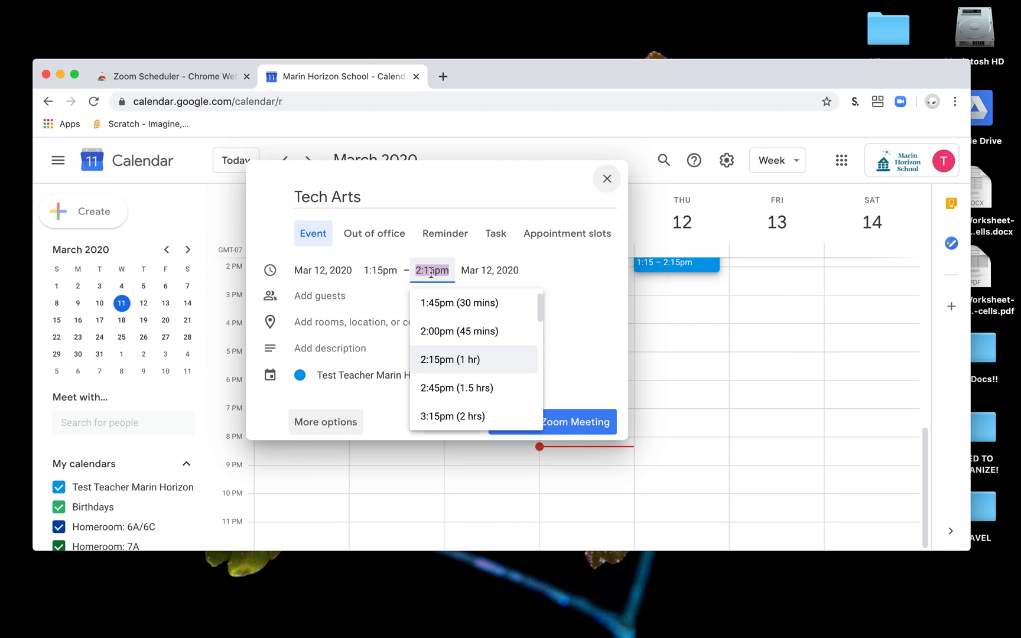
text(2:10)
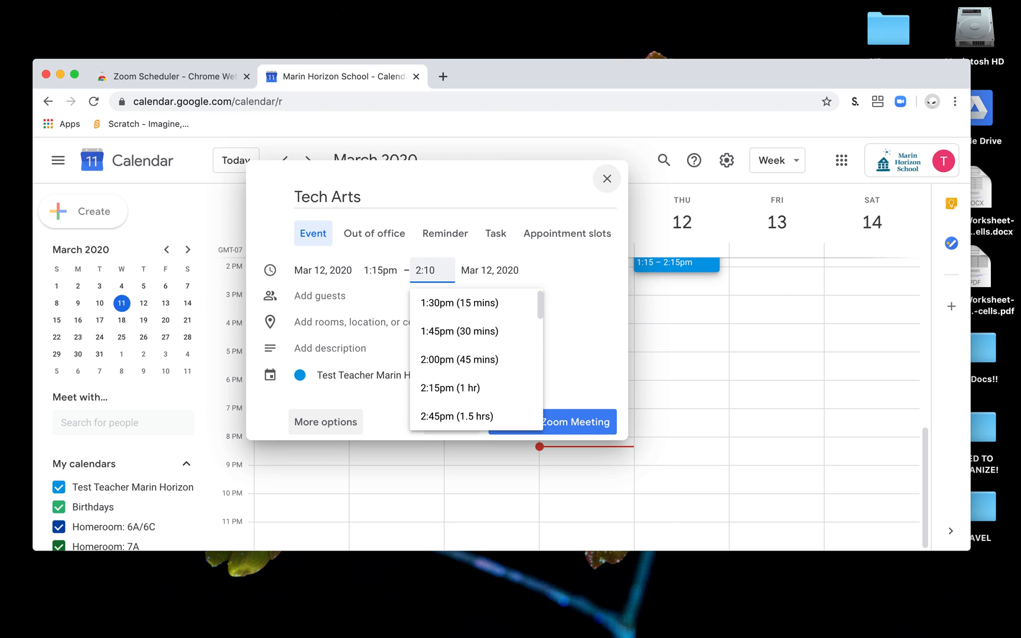
key(Tab)
click(513, 422)
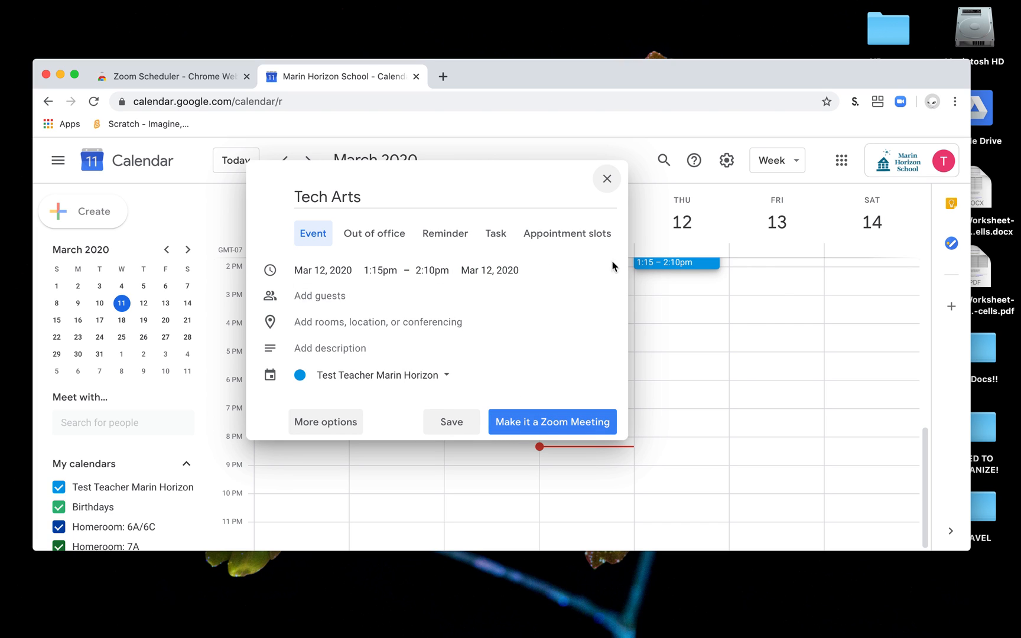
click(588, 421)
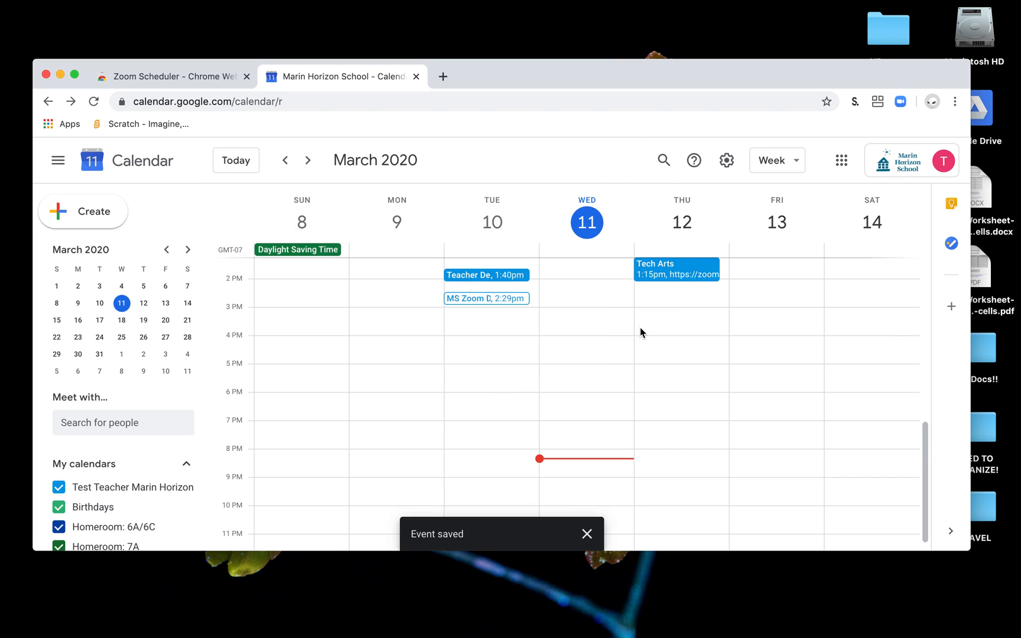
- Open the saved Tech Arts event's details and copy its Zoom join link from the description
scroll(640, 327, up, 2)
click(660, 307)
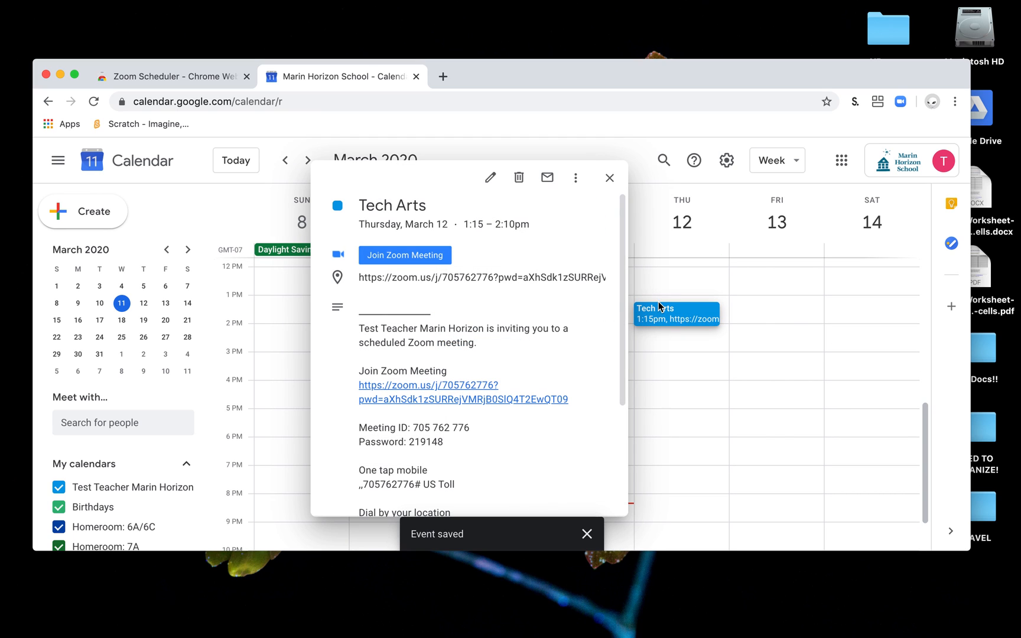
drag(568, 401, 355, 381)
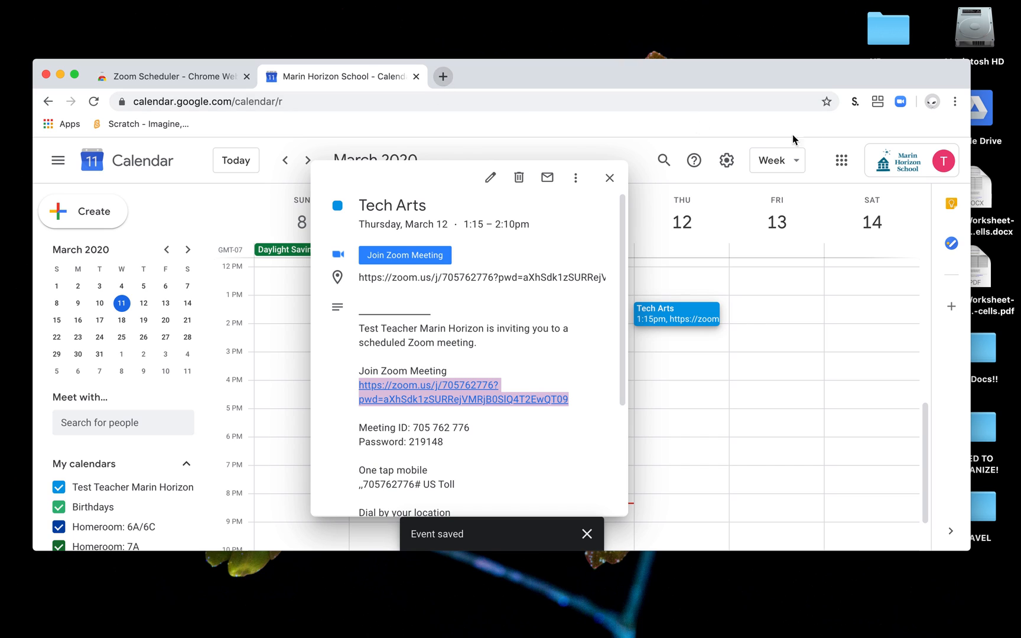
- Switch to Google Classroom and open the class Test Class A
click(842, 160)
click(842, 160)
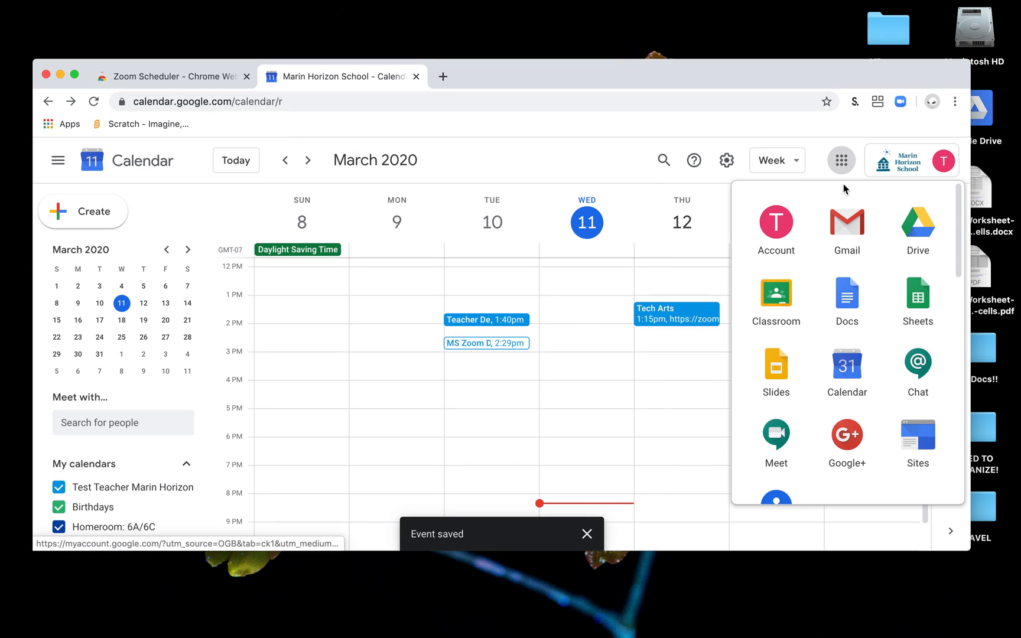
click(778, 299)
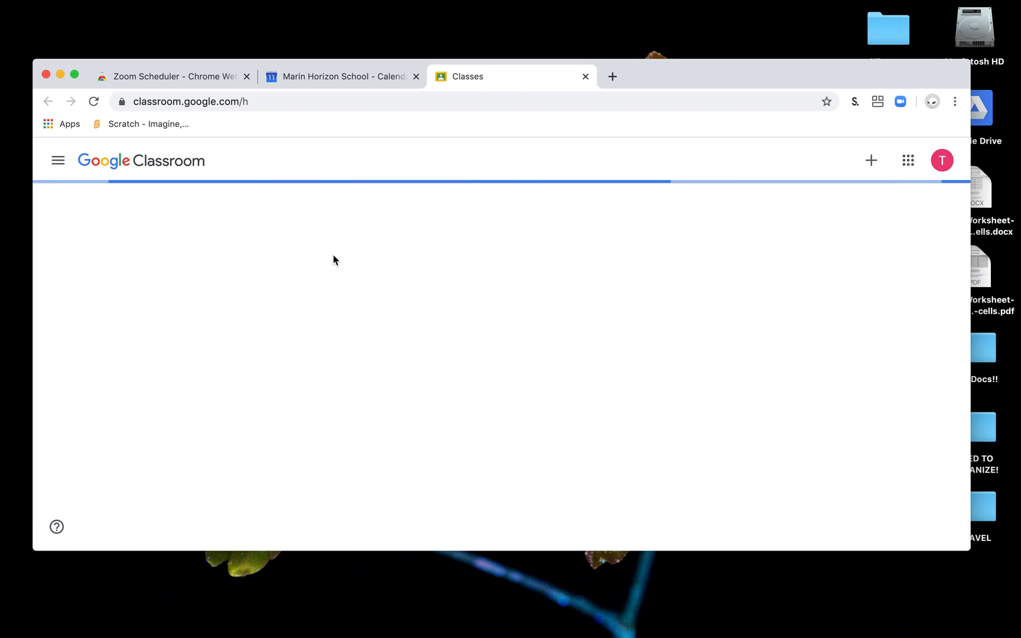
scroll(411, 328, down, 7)
scroll(403, 328, up, 3)
click(120, 407)
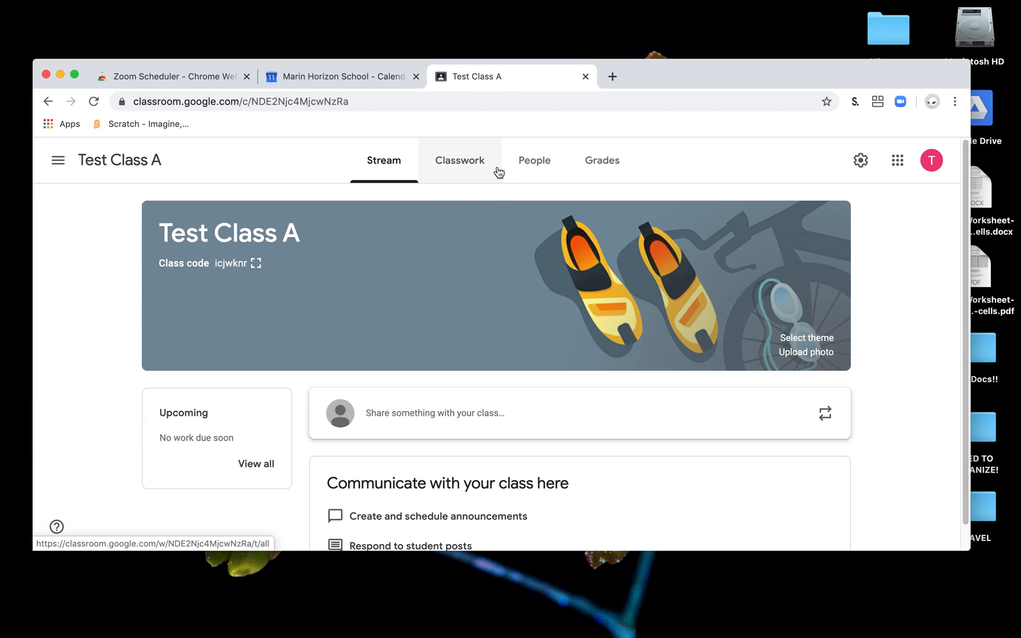
- Start a new assignment in the classwork of Test Class A and dismiss the originality reports notice
click(472, 169)
click(310, 213)
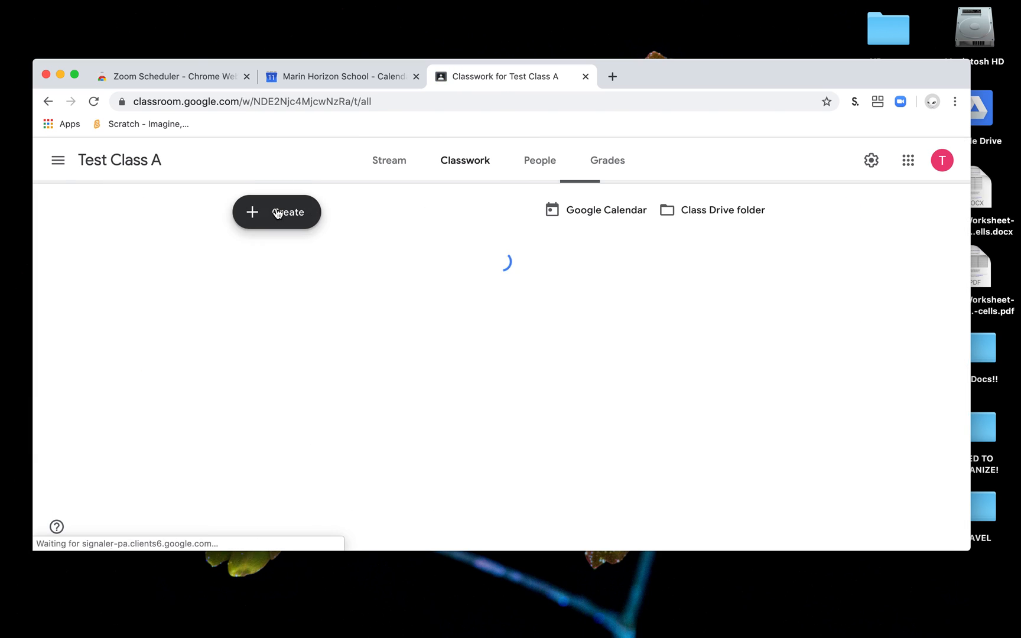
click(313, 260)
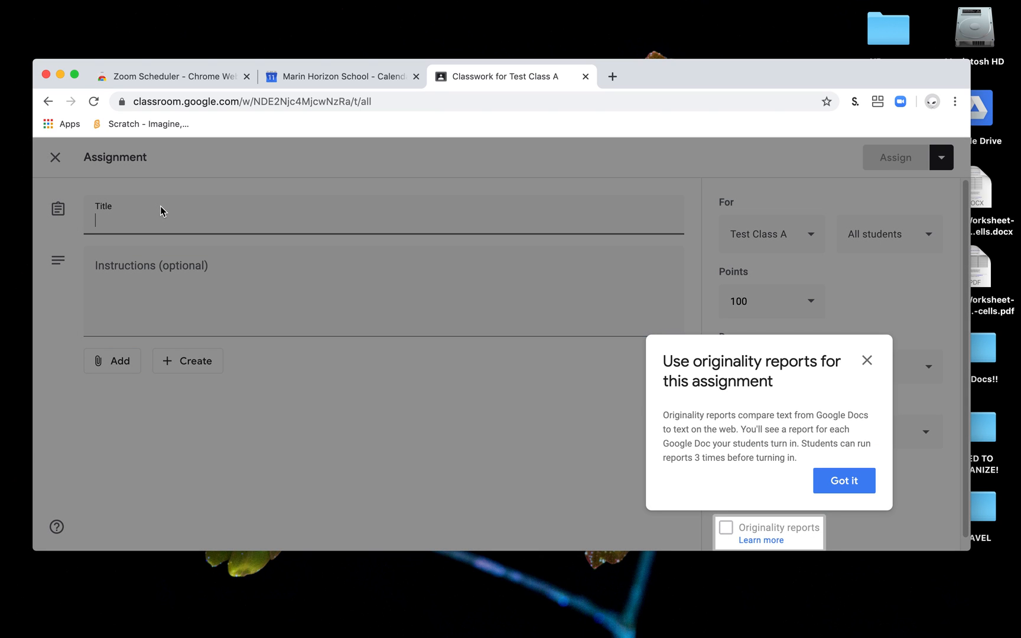
click(867, 360)
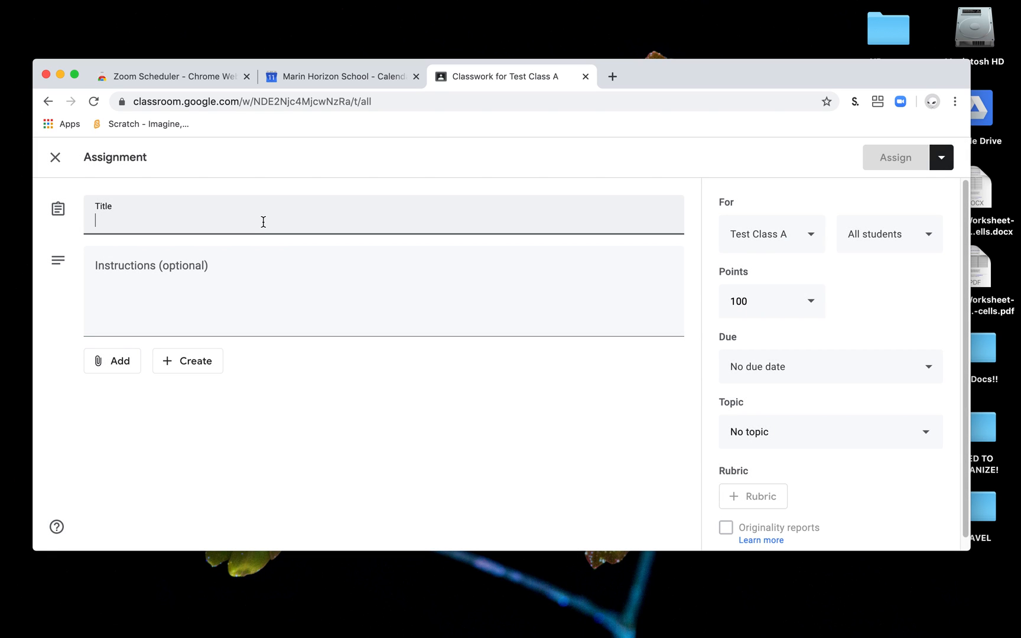
- Title the assignment "Tech Arts Class - Thurs3/11 - ZOOM LINK"
text(Tech A)
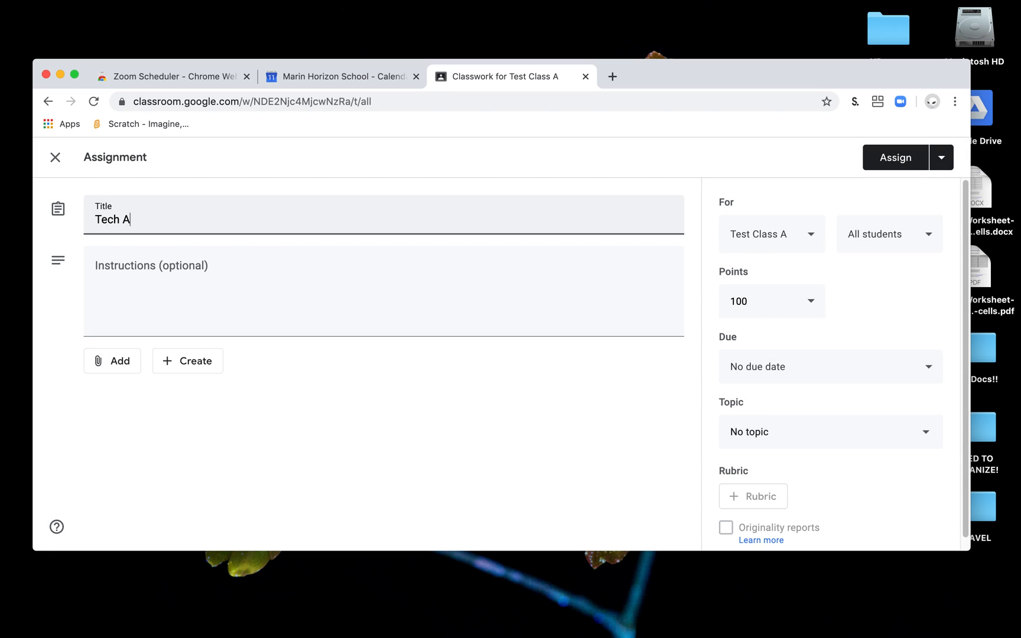
text(rts Class - Thurs3/11 - ZOOM LINK)
click(244, 271)
- Attach the copied Zoom meeting link to the assignment
click(111, 364)
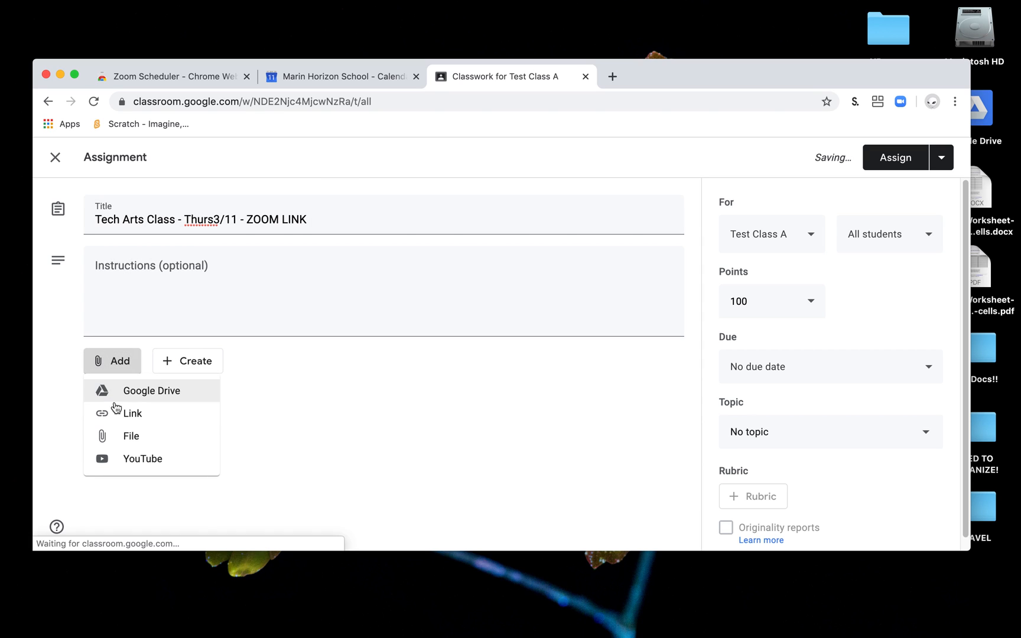
click(116, 412)
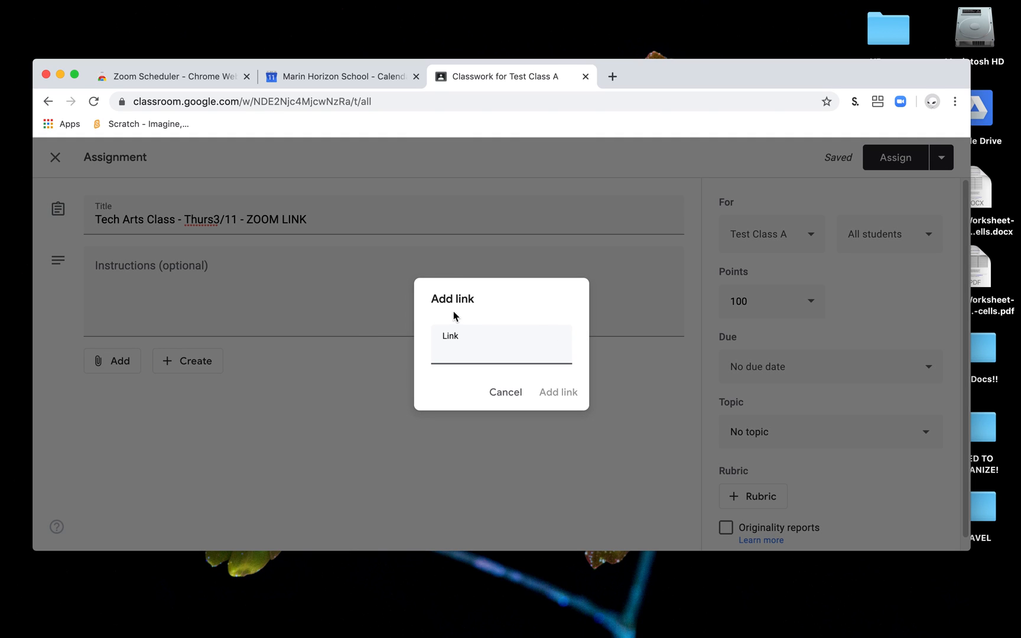
key(super+v)
click(570, 395)
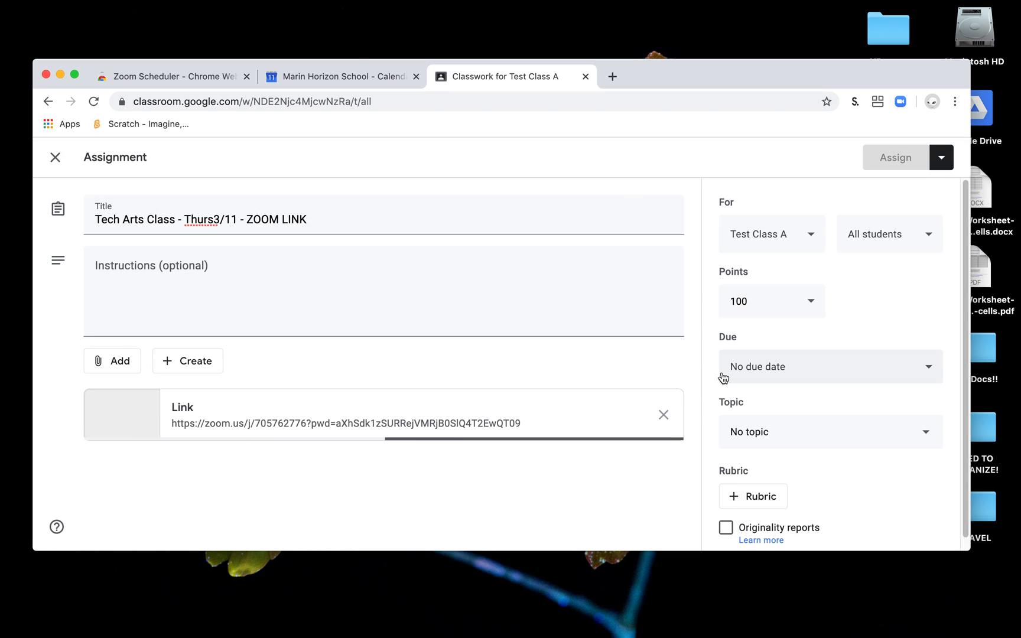
- Set the assignment's points to Ungraded and check the topic choices, keeping No topic
click(813, 302)
click(787, 332)
click(807, 431)
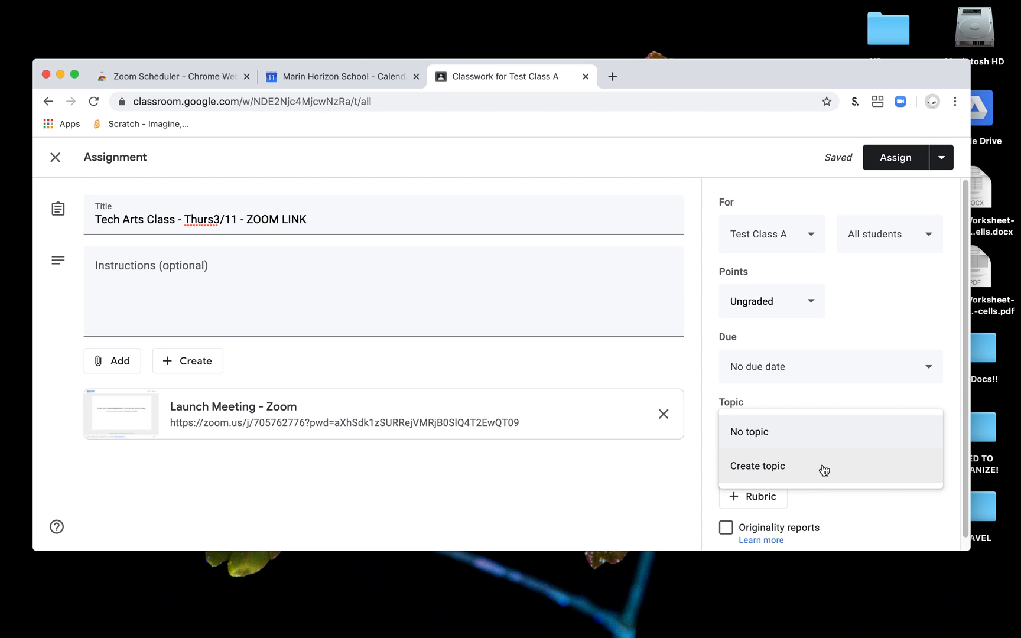
click(835, 404)
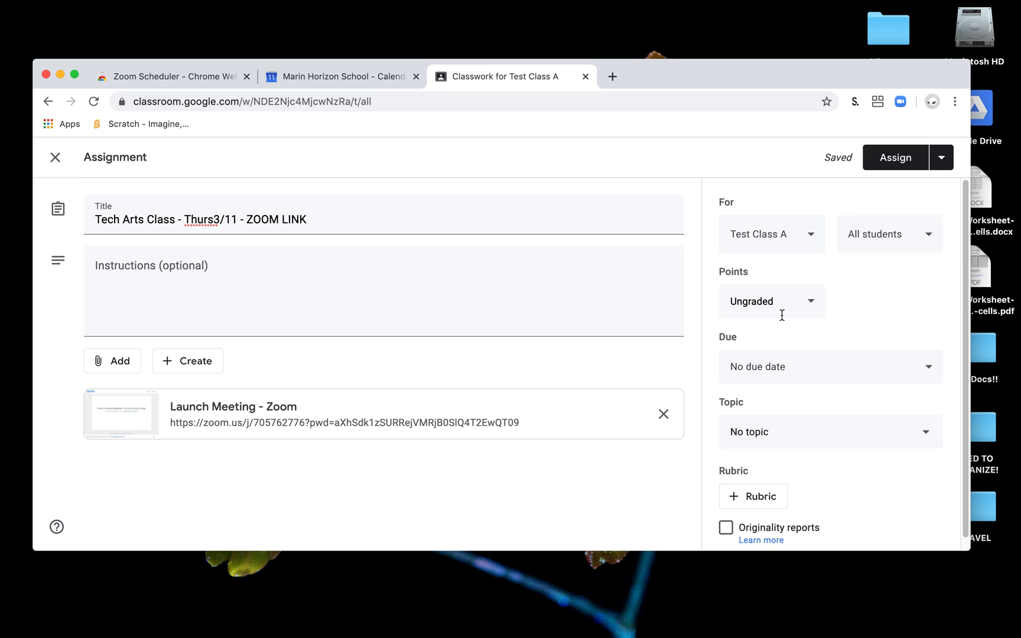
- Schedule the Zoom link assignment to post on Mar 12, 2020 at 1:15 PM
click(941, 158)
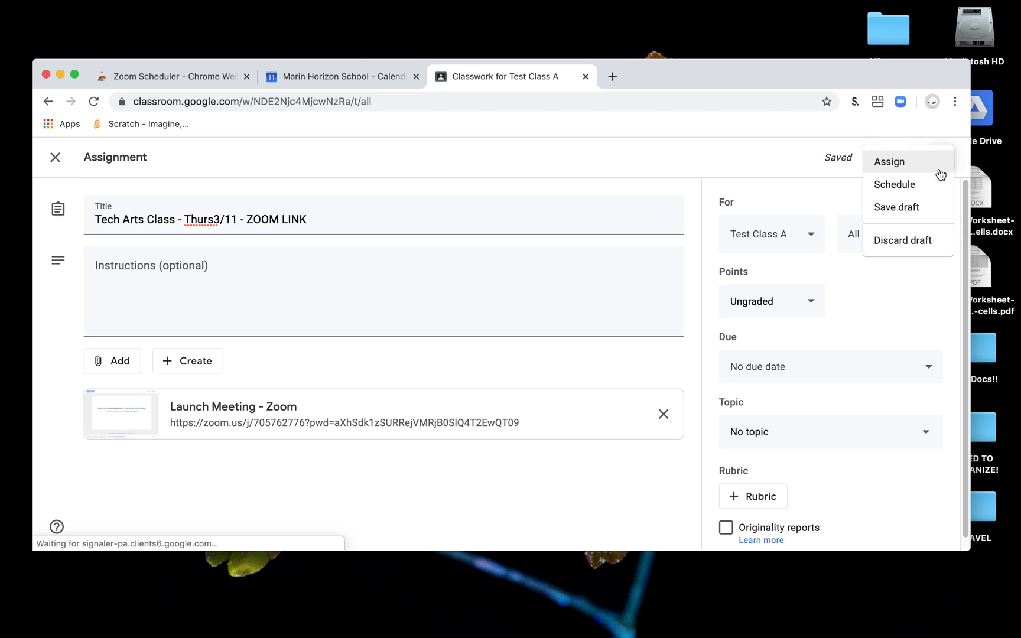
click(914, 187)
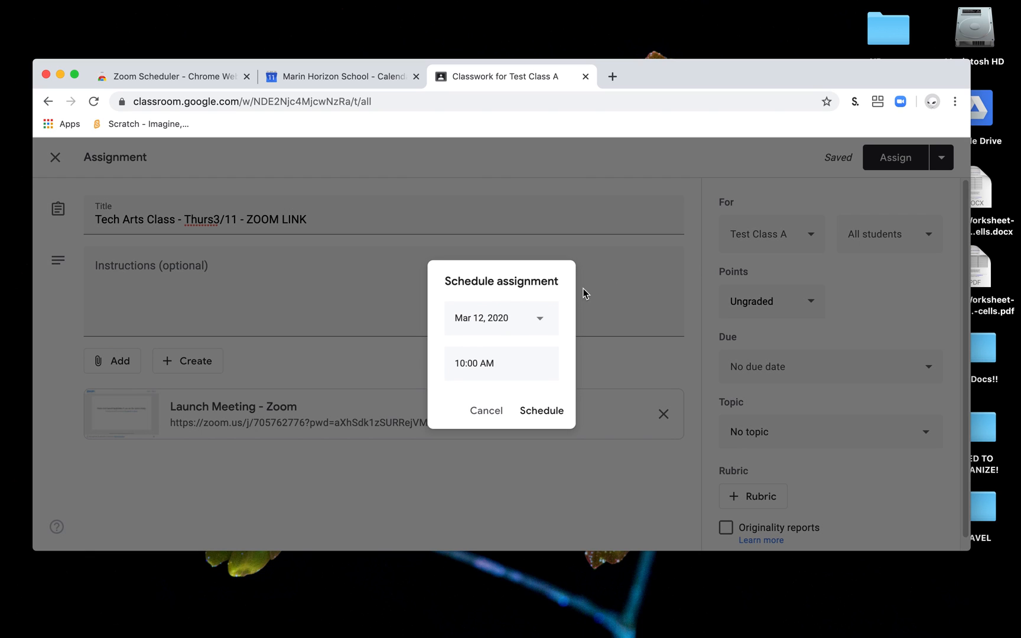
click(548, 319)
click(454, 318)
click(545, 409)
click(486, 363)
text(1:15pm)
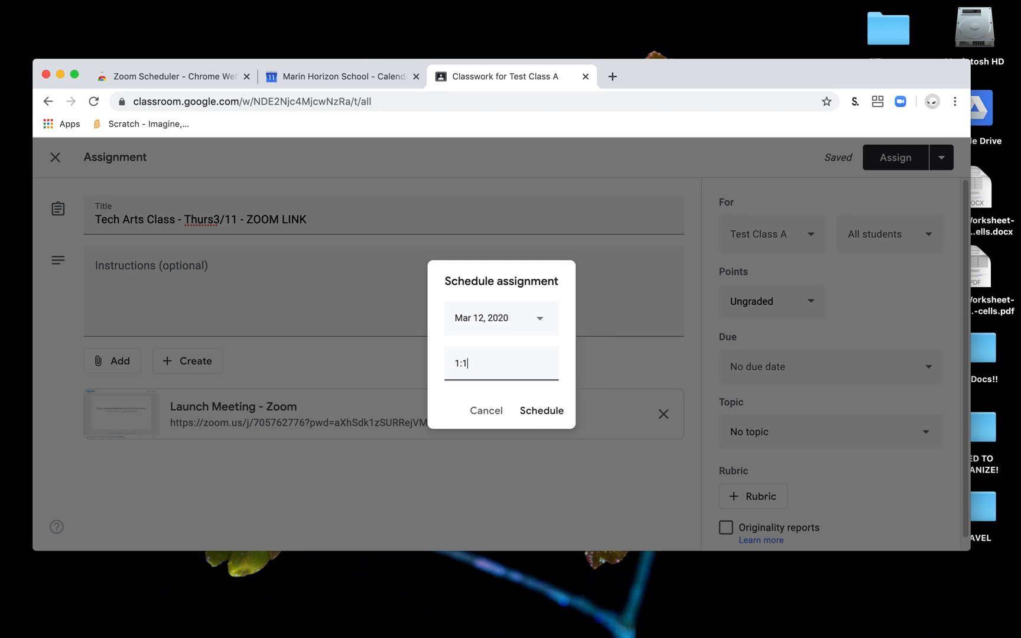
click(541, 411)
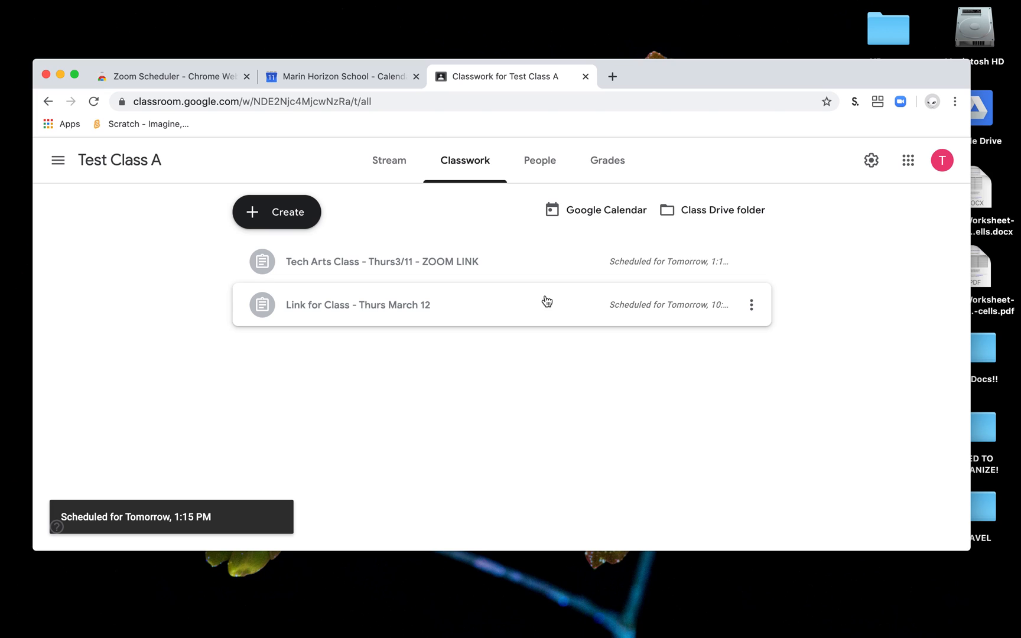
- From Google Calendar, open the Zoom extension's settings and choose the Personal Meeting ID for scheduled meetings
click(342, 80)
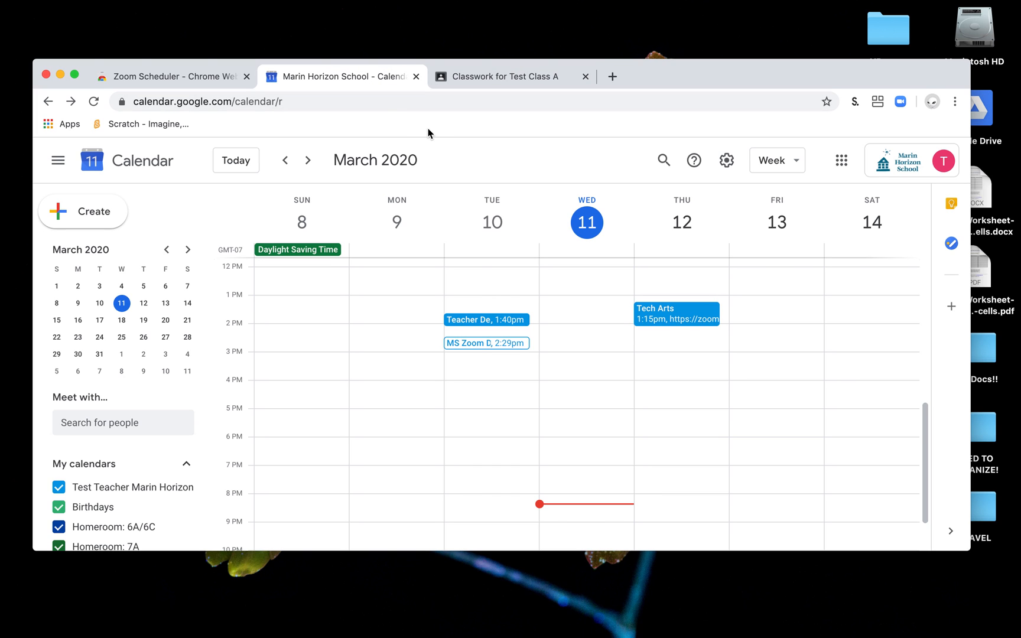
click(902, 102)
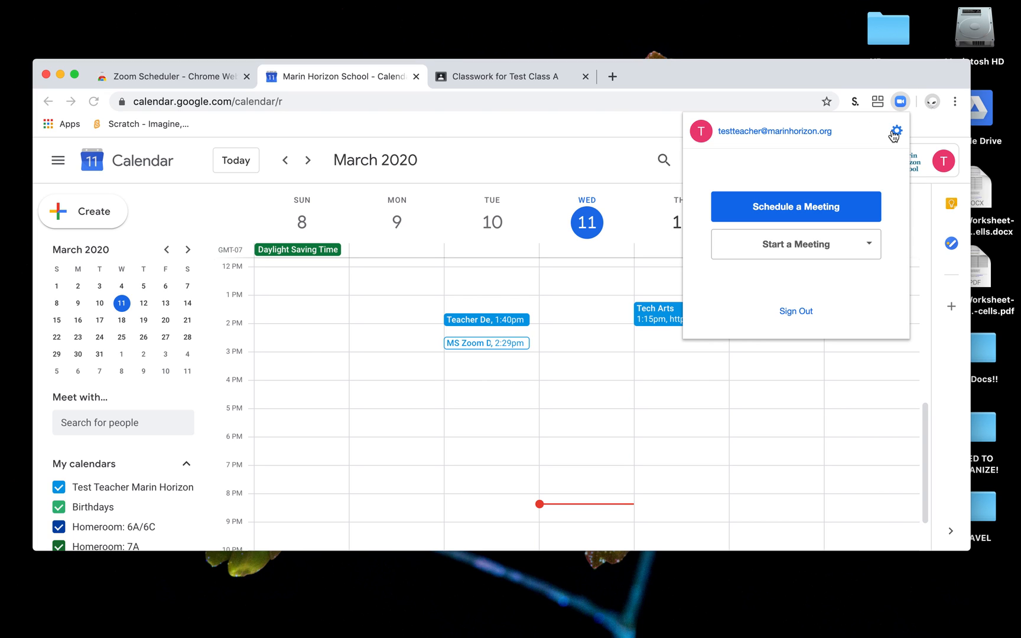
click(896, 131)
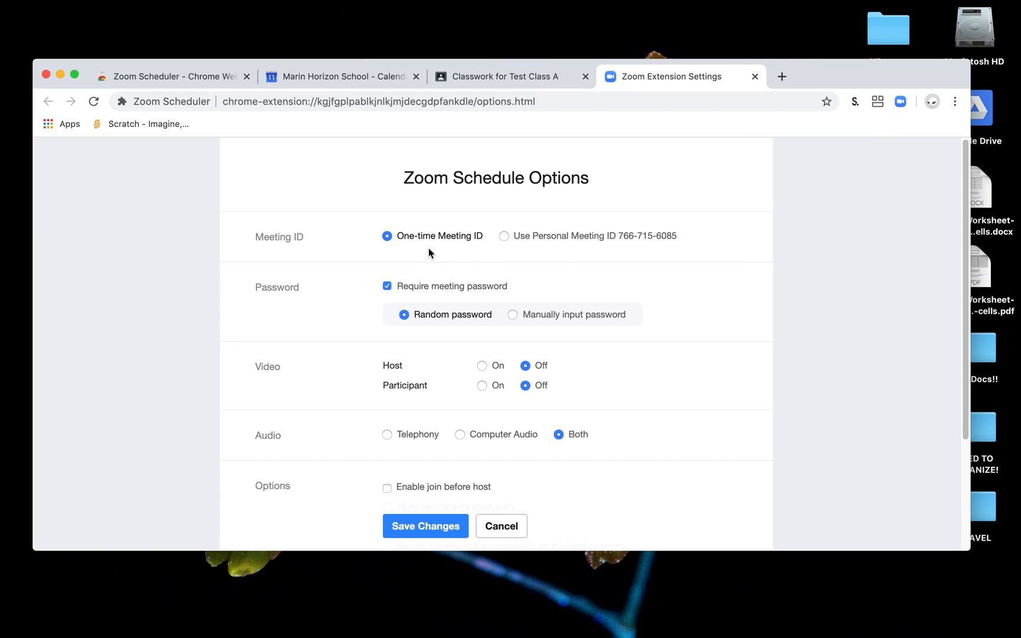
click(393, 242)
click(503, 237)
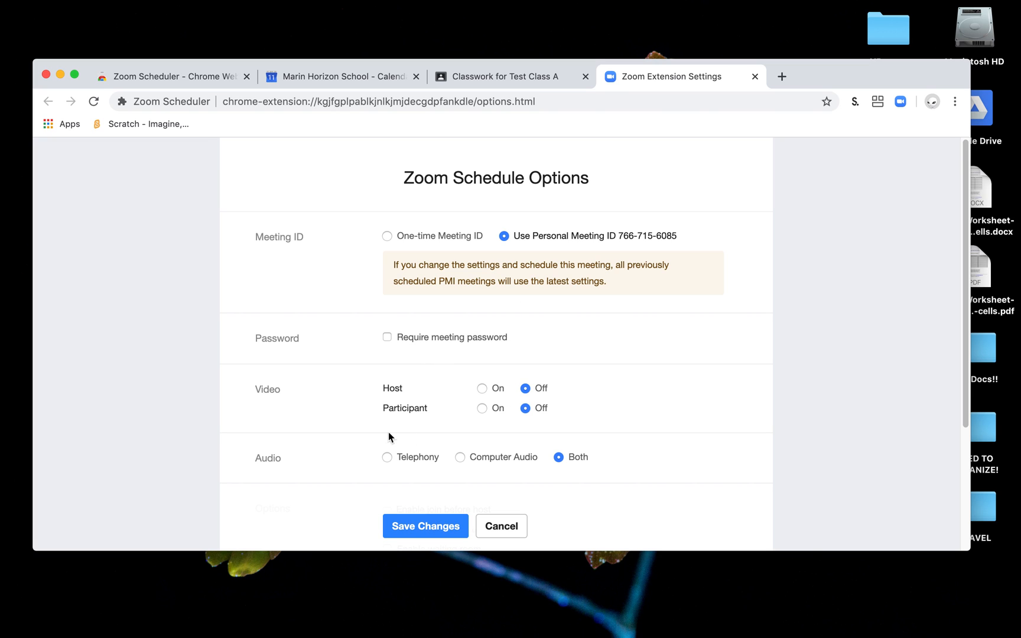
scroll(557, 402, down, 4)
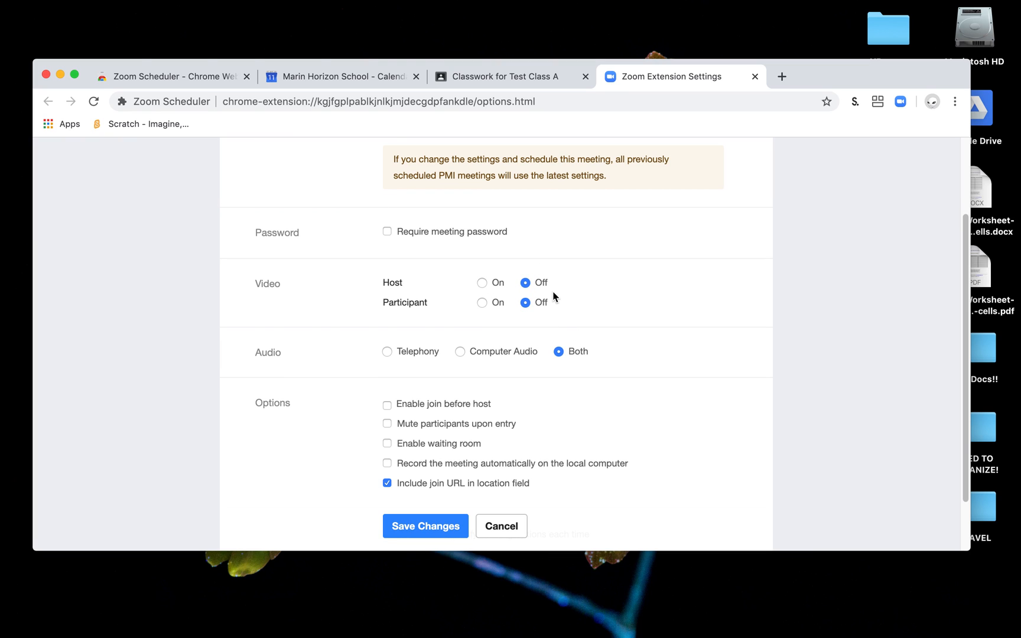
scroll(533, 332, down, 2)
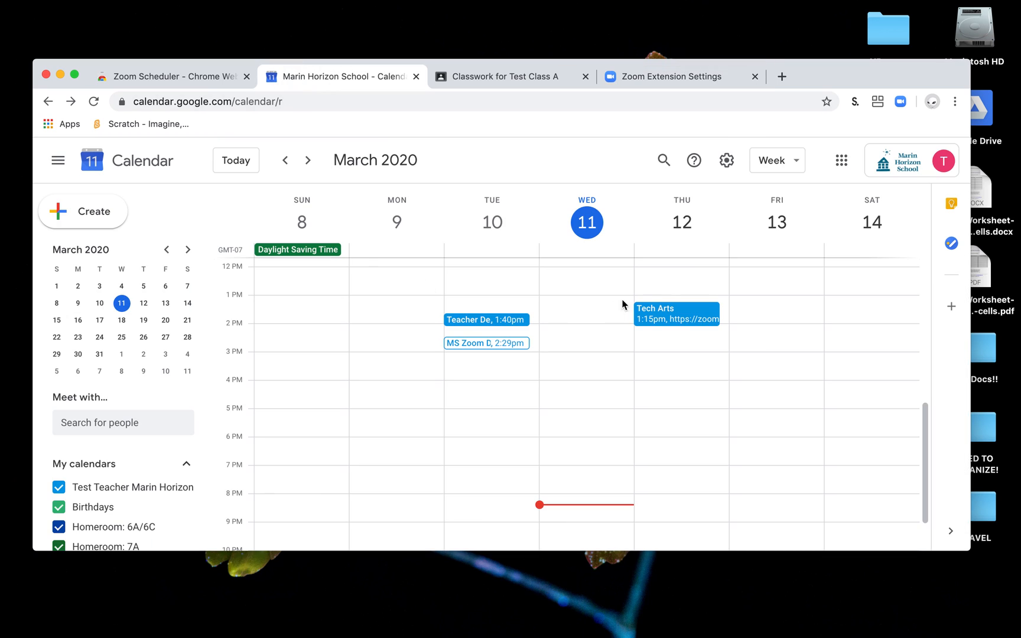
- Examine the one tap mobile and meeting ID details in Thursday's Tech Arts event in Google Calendar, and close the event
click(652, 315)
scroll(492, 446, down, 3)
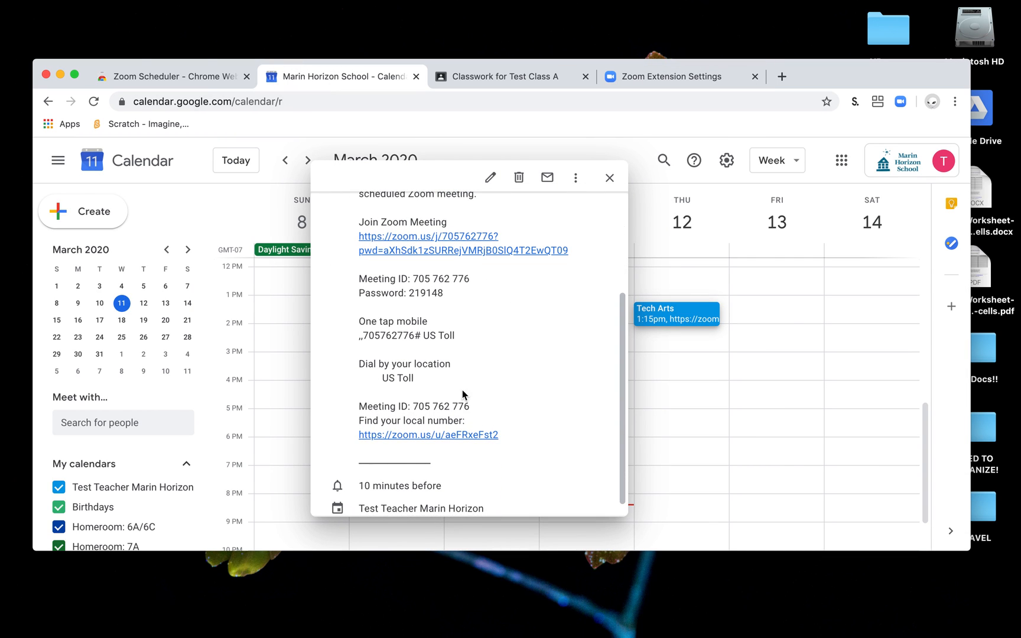
drag(462, 338, 354, 335)
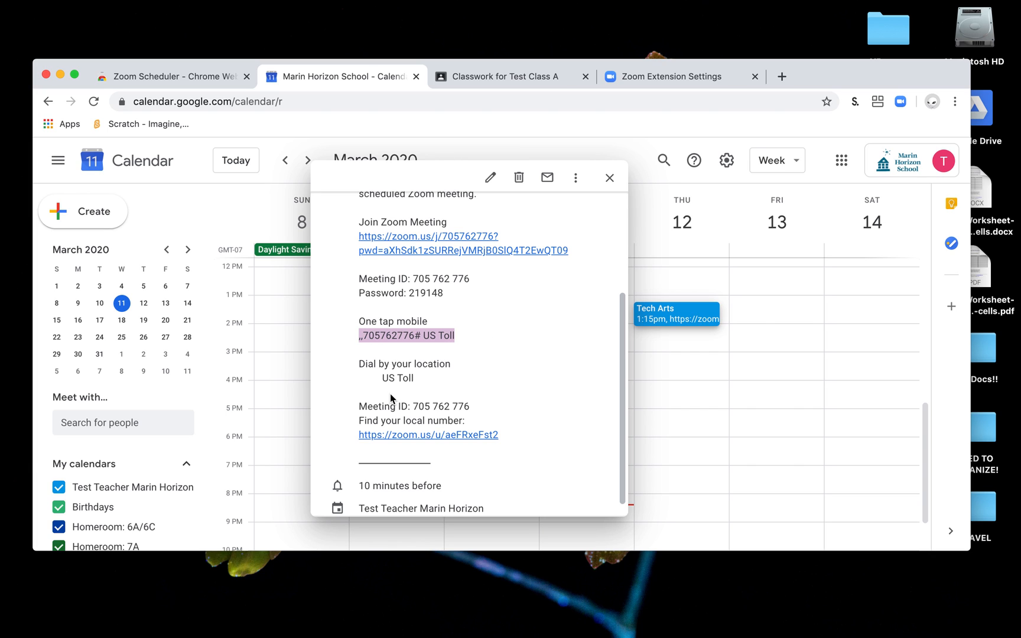
drag(413, 406, 495, 406)
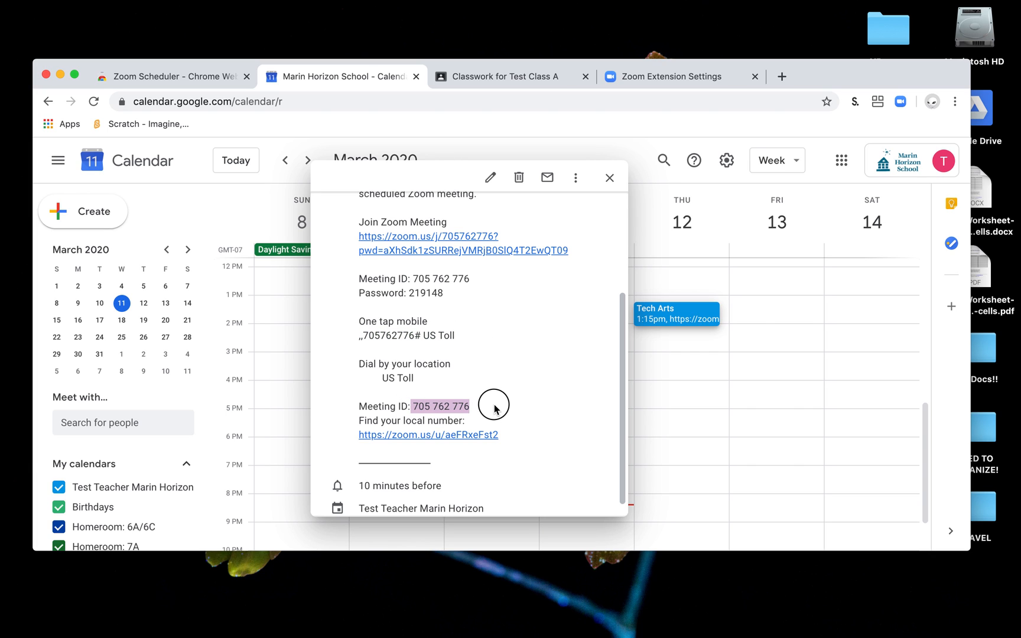
click(609, 178)
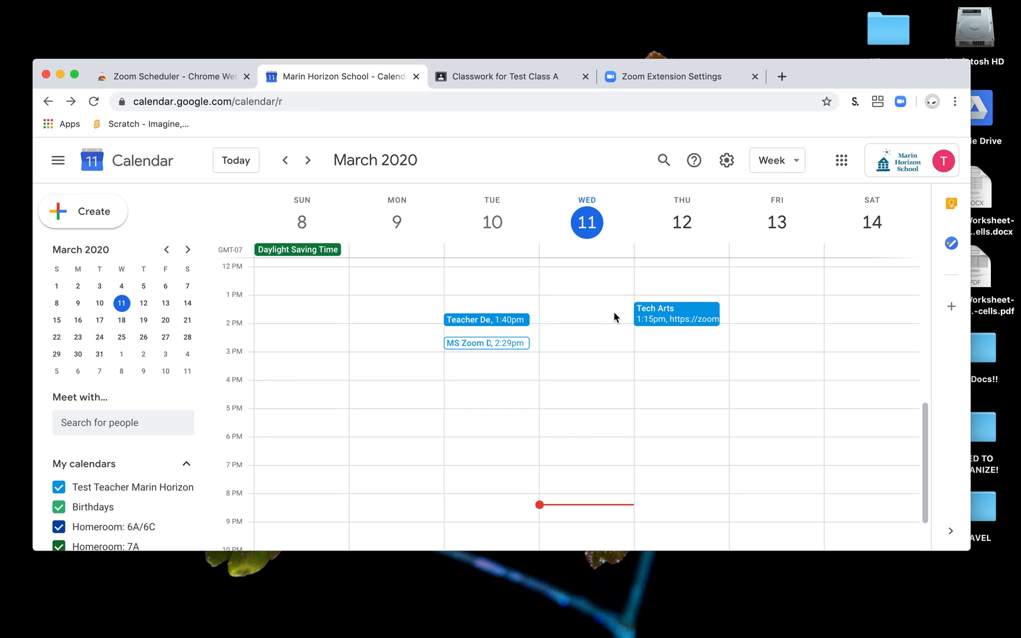
- In the Zoom extension settings, enable muting participants upon entry, the waiting room and automatic recording on the local computer
click(641, 82)
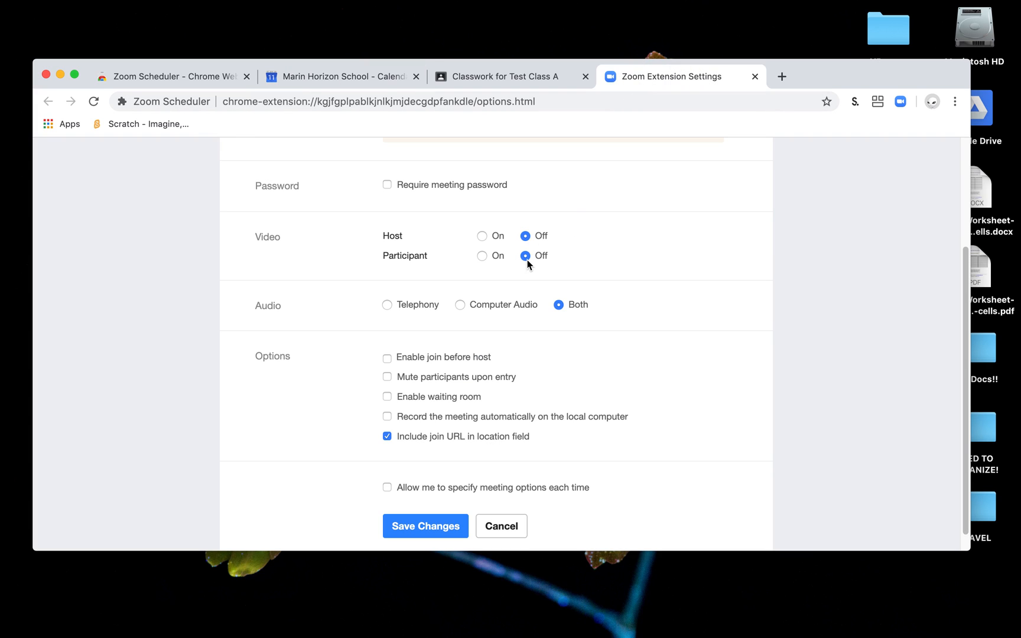
scroll(558, 312, down, 1)
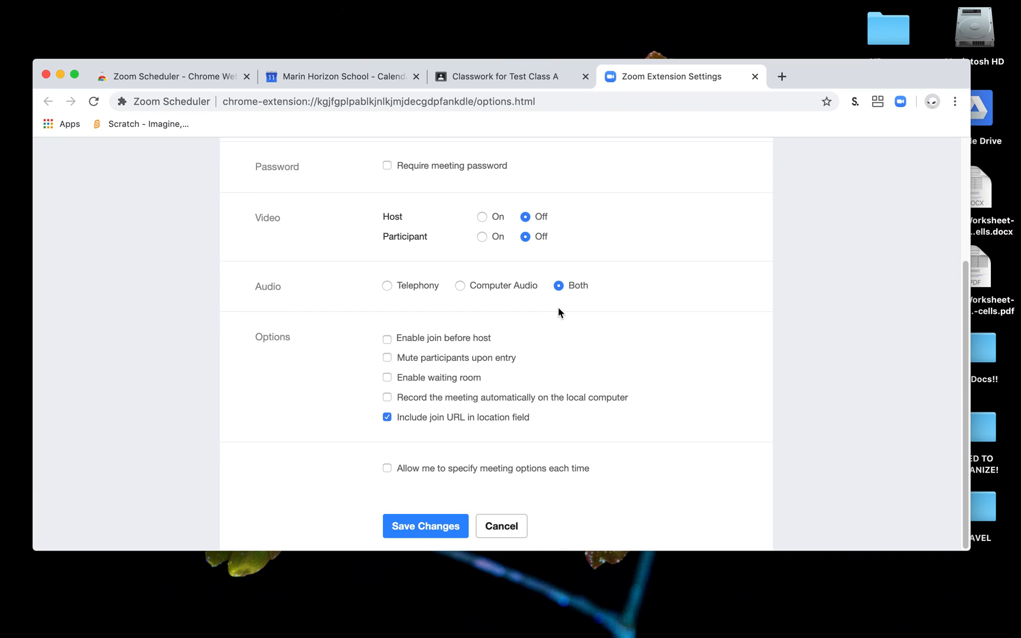
click(387, 358)
click(387, 378)
click(387, 397)
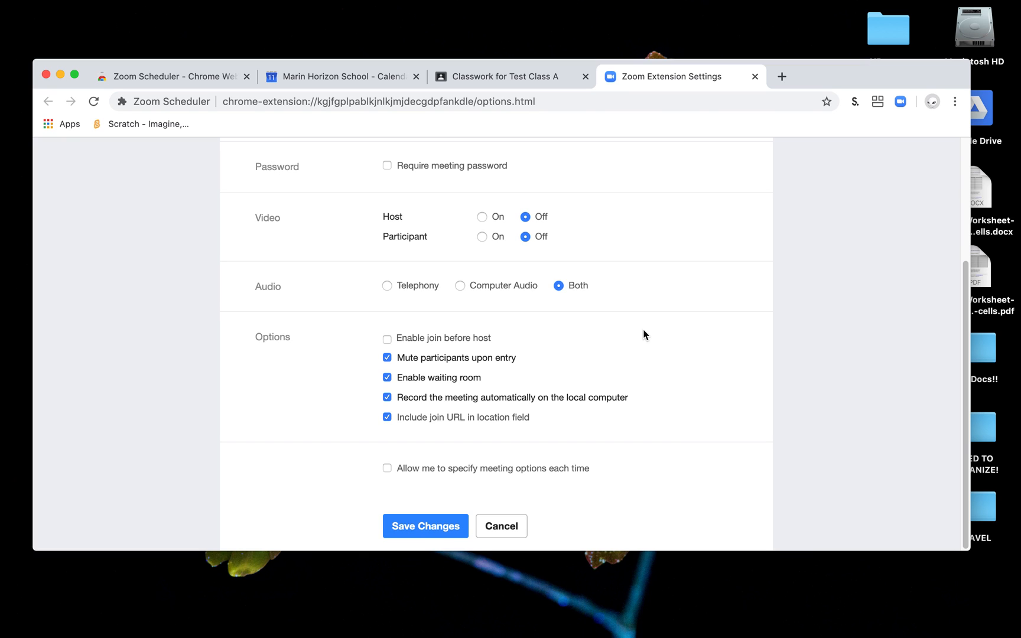
- Allow meeting options to be specified each time and save the Zoom scheduling settings
mouse_move(648, 632)
click(385, 469)
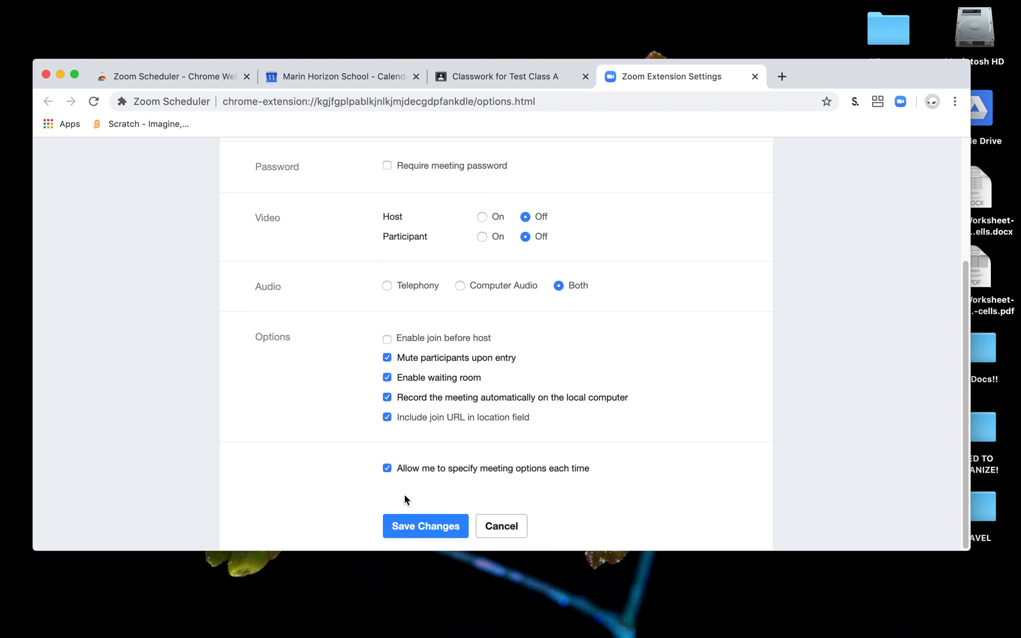
click(421, 525)
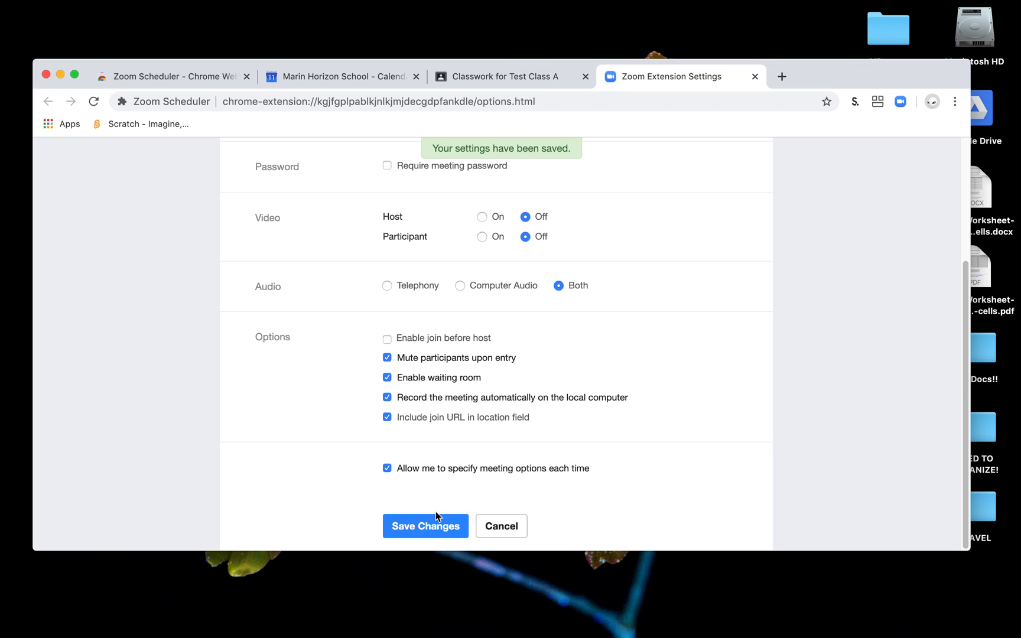